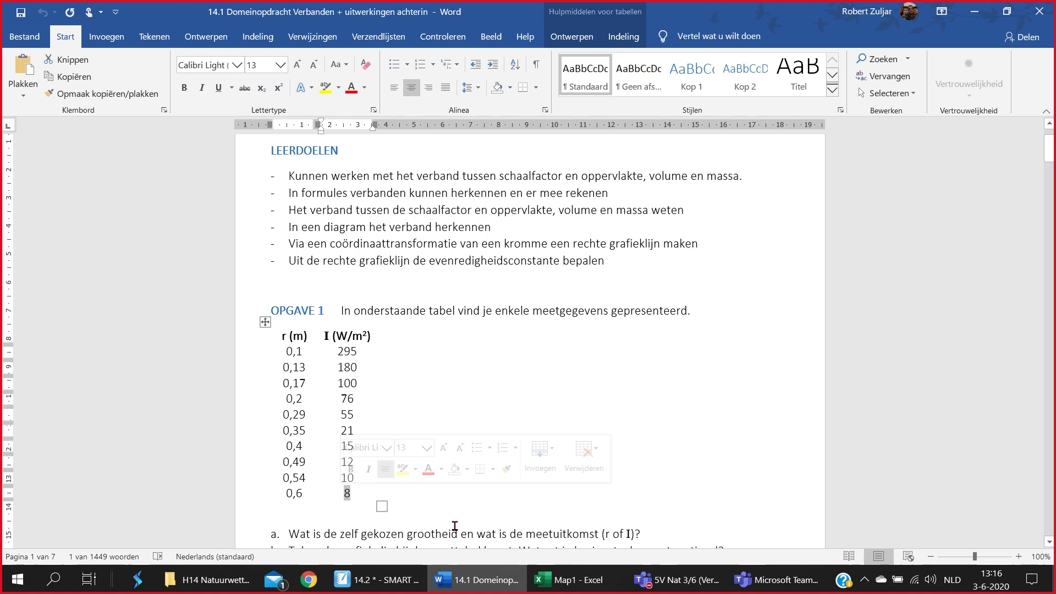
- Copy the complete table of r (m) and I (W/m²) measurements under Opgave 1 in the Word document
{"action": "scroll", "coordinate": [454, 527], "scroll_direction": "down", "scroll_amount": 3}
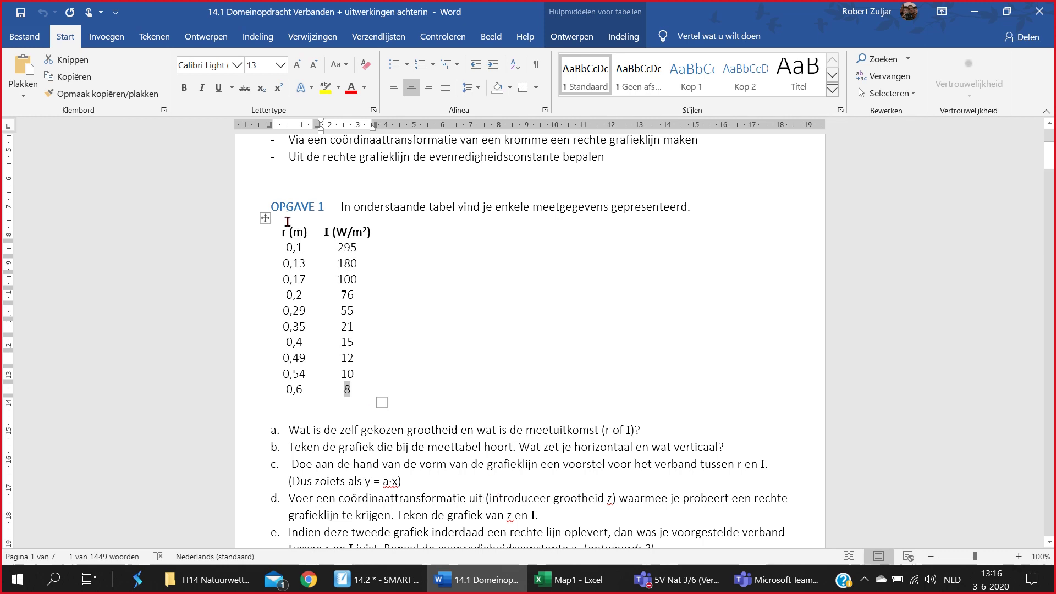
{"action": "left_click_drag", "start_coordinate": [278, 233], "coordinate": [301, 396]}
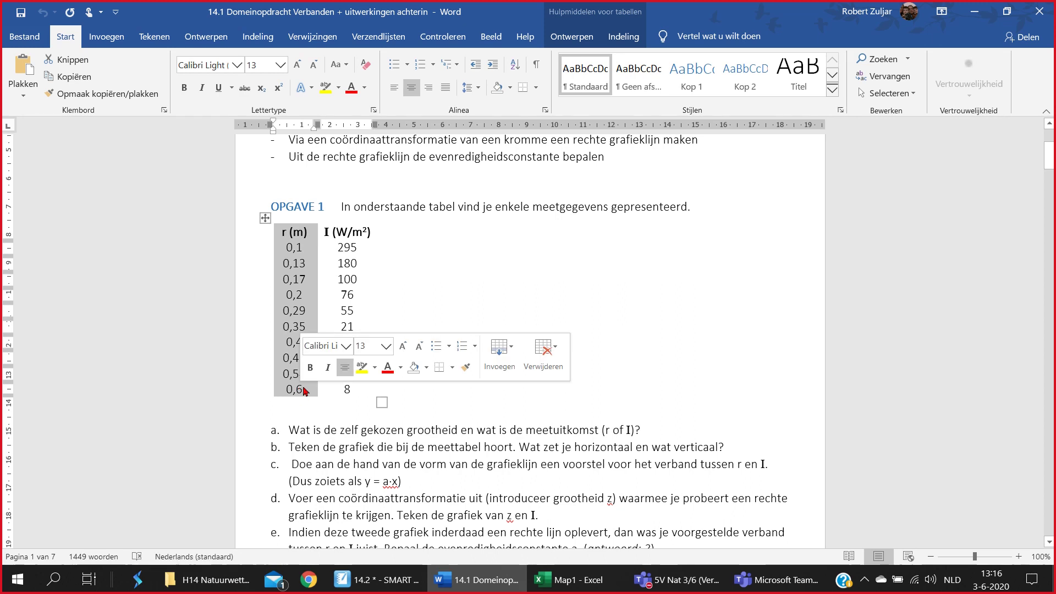
{"action": "left_click_drag", "start_coordinate": [327, 232], "coordinate": [361, 395]}
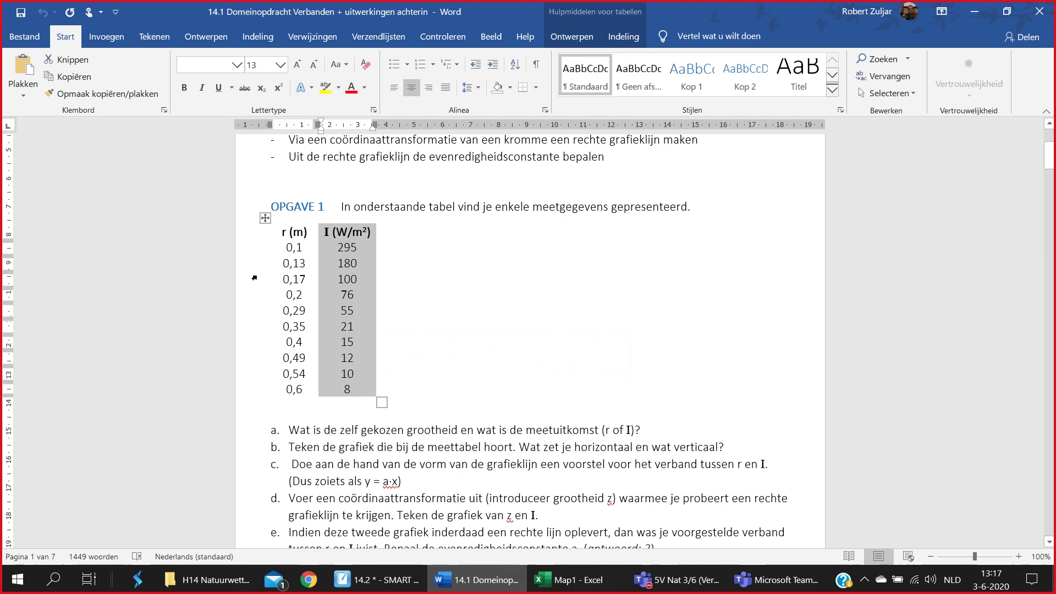
{"action": "mouse_move", "coordinate": [284, 236]}
{"action": "left_mouse_down"}
{"action": "mouse_move", "coordinate": [290, 391]}
{"action": "mouse_move", "coordinate": [303, 392]}
{"action": "mouse_move", "coordinate": [289, 237]}
{"action": "left_mouse_up"}
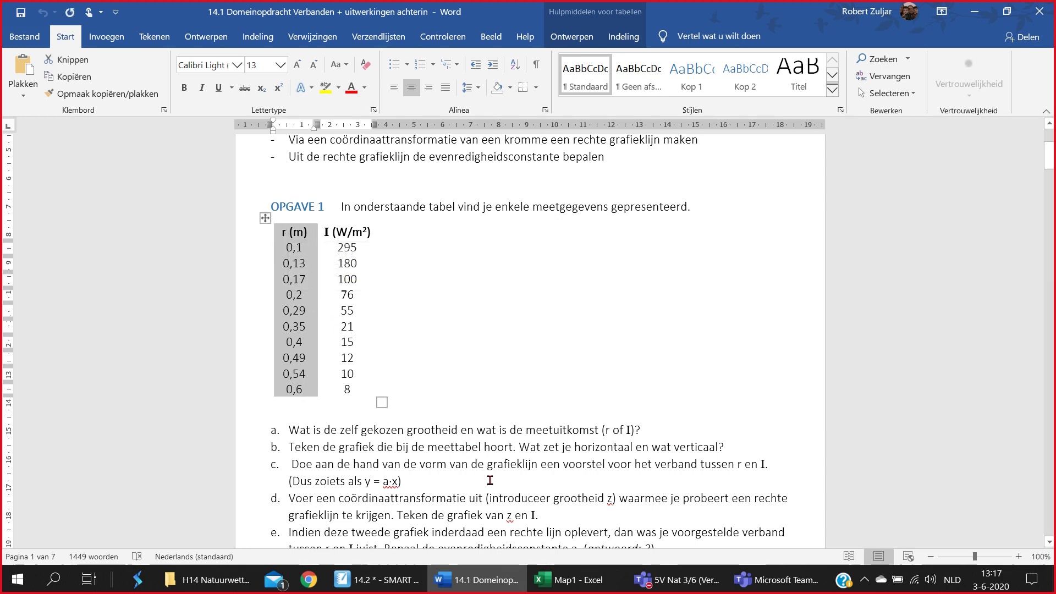
{"action": "left_click", "coordinate": [371, 401]}
{"action": "left_click_drag", "start_coordinate": [338, 384], "coordinate": [266, 215]}
- Switch to Excel and paste the copied measurement table into a new worksheet starting at cell B3
{"action": "left_click", "coordinate": [573, 580]}
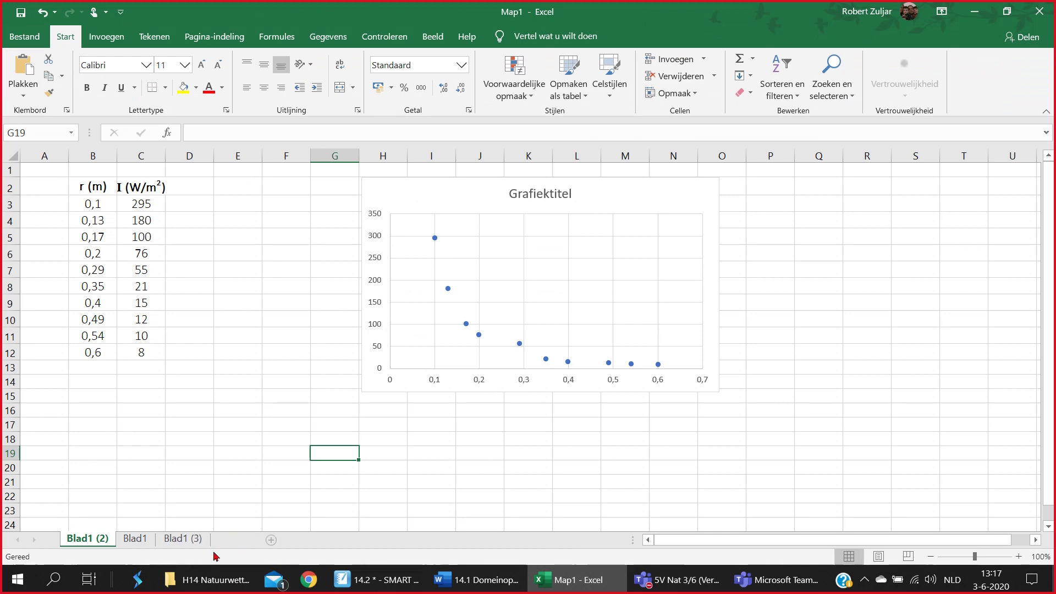
{"action": "left_click_drag", "start_coordinate": [137, 540], "coordinate": [261, 542]}
{"action": "left_click", "coordinate": [87, 202]}
{"action": "type", "text": "r (m)\tI (W/m2) 0,1\t295 0,13\t180 0,17\t100 0,2\t76 0,29\t55 0,35\t21 0,4\t15 0,49\t12 0,54\t10 0,6\t8"}
{"action": "left_click_drag", "start_coordinate": [216, 185], "coordinate": [236, 201]}
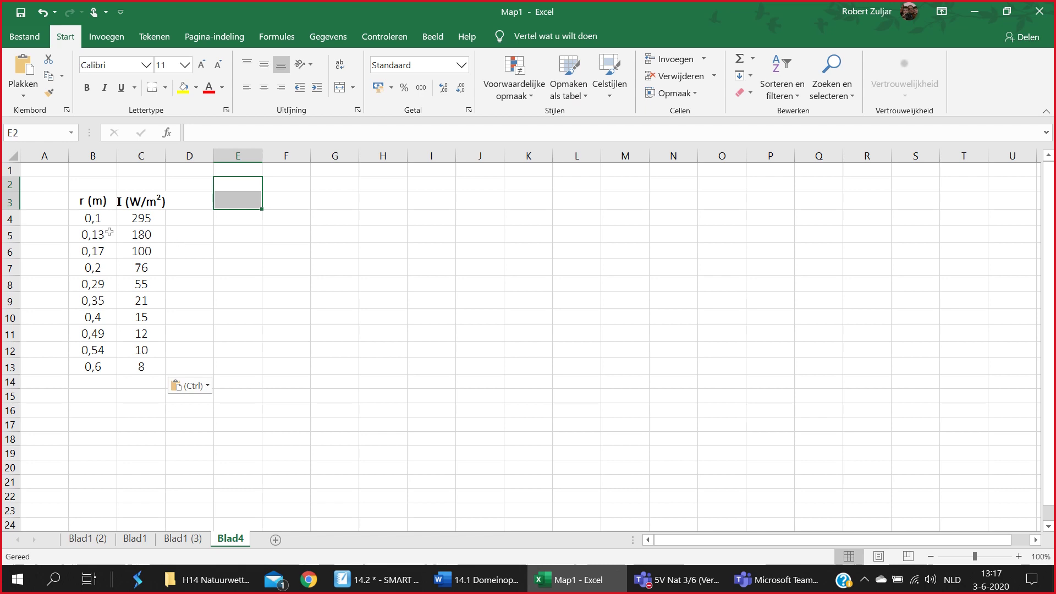
- Plot B4:C13 as a markers-only scatter chart with r on the horizontal axis, placing it beside the table near the top rows
{"action": "left_click_drag", "start_coordinate": [92, 219], "coordinate": [154, 368]}
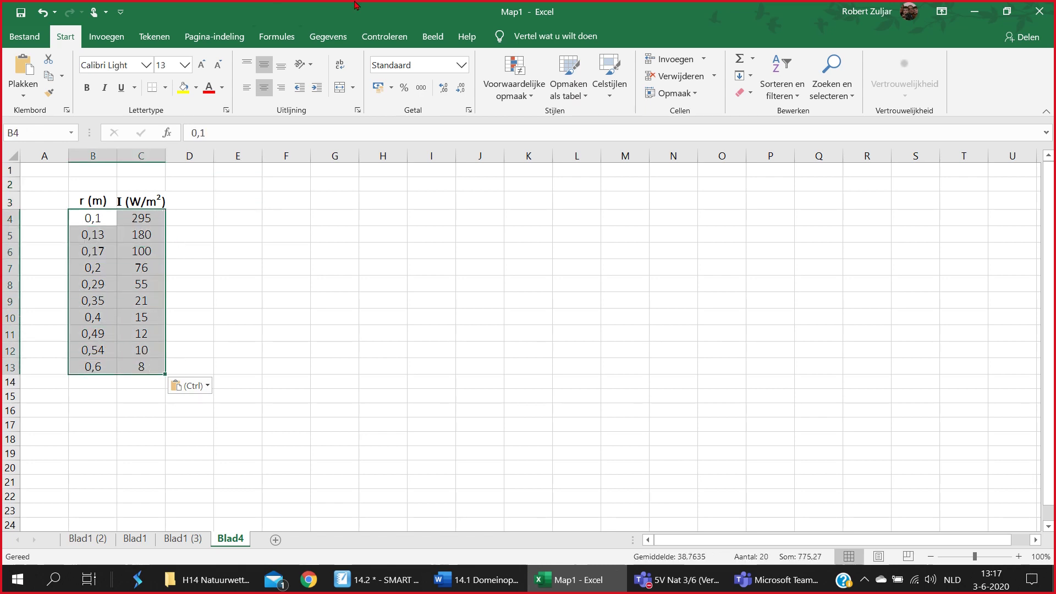
{"action": "left_click", "coordinate": [106, 36]}
{"action": "left_click", "coordinate": [440, 76]}
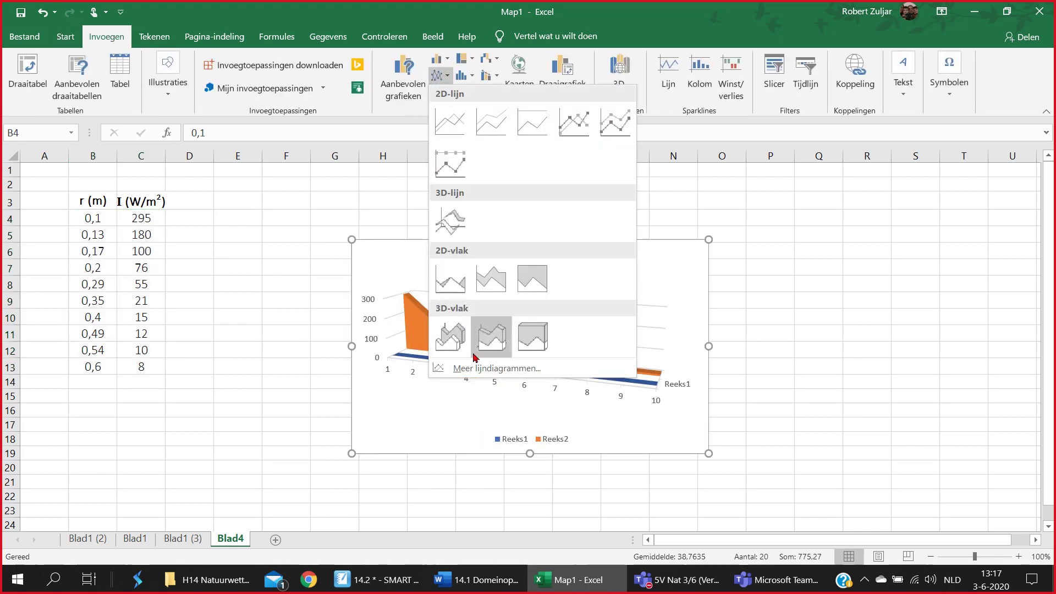
{"action": "left_click", "coordinate": [498, 369]}
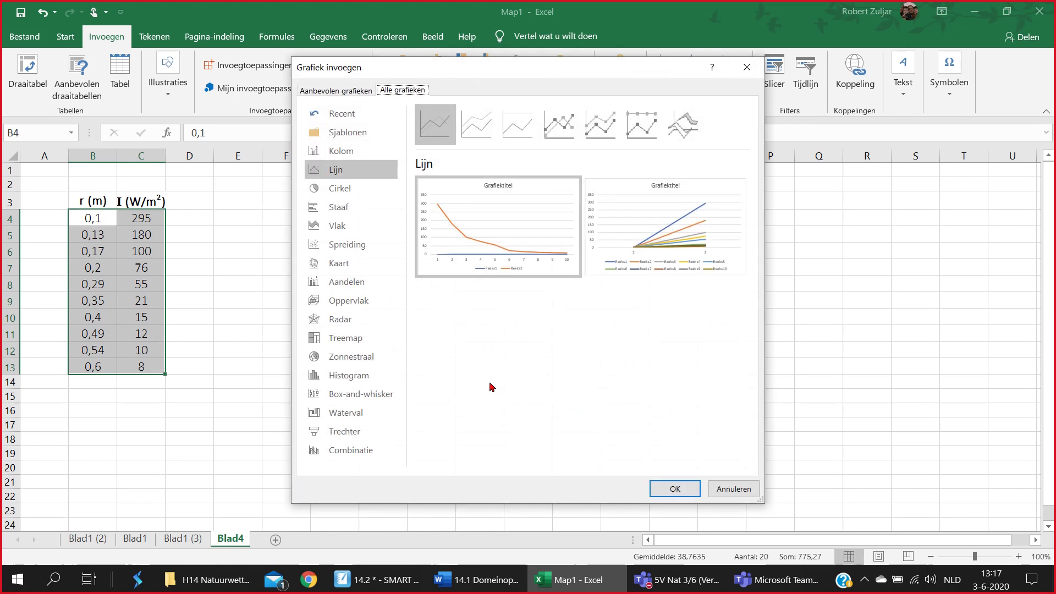
{"action": "left_click", "coordinate": [350, 249]}
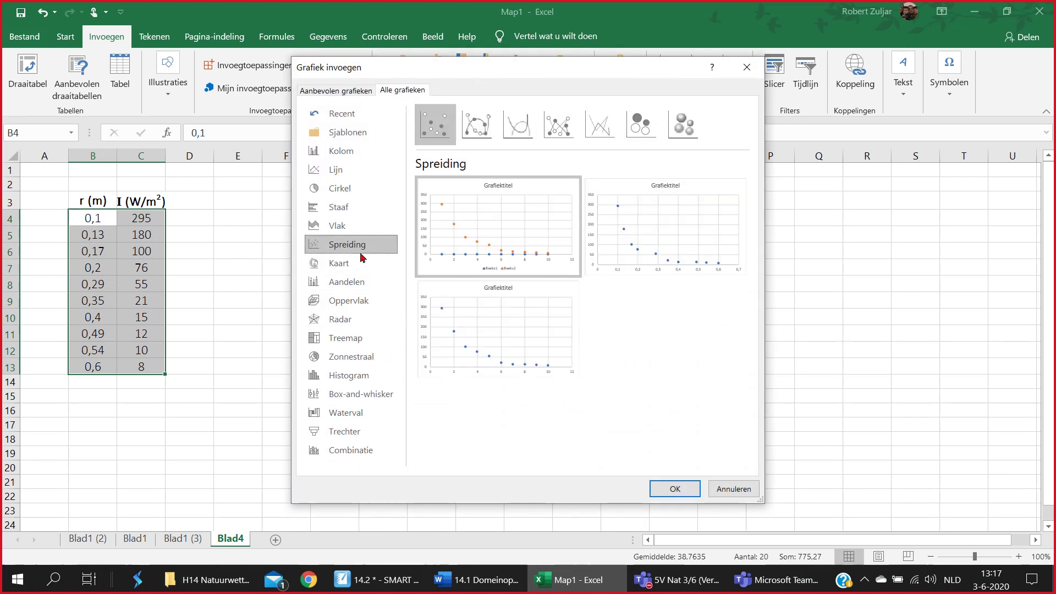
{"action": "mouse_move", "coordinate": [667, 254]}
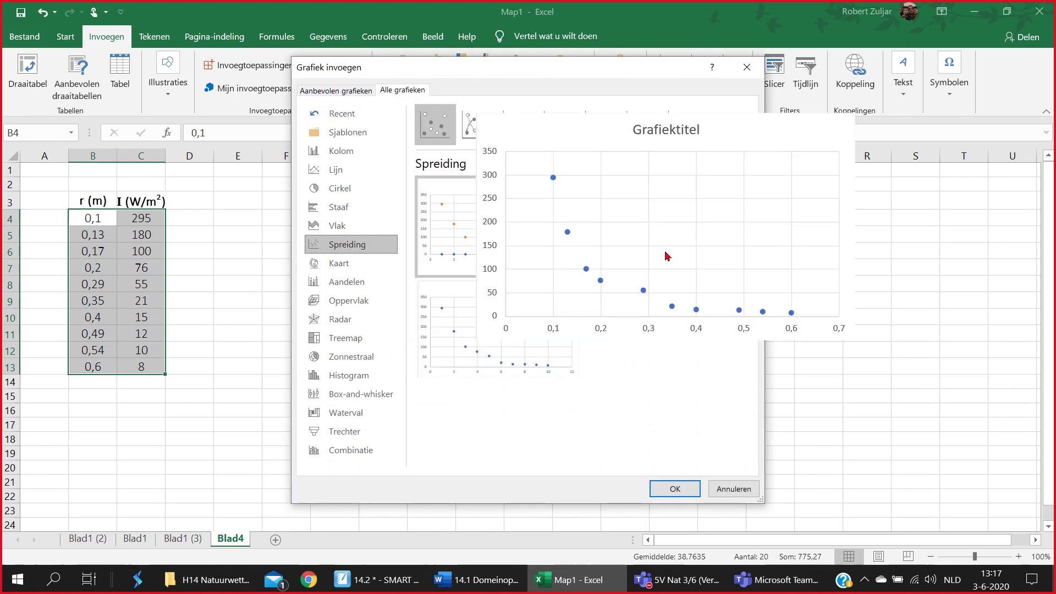
{"action": "left_click", "coordinate": [675, 489]}
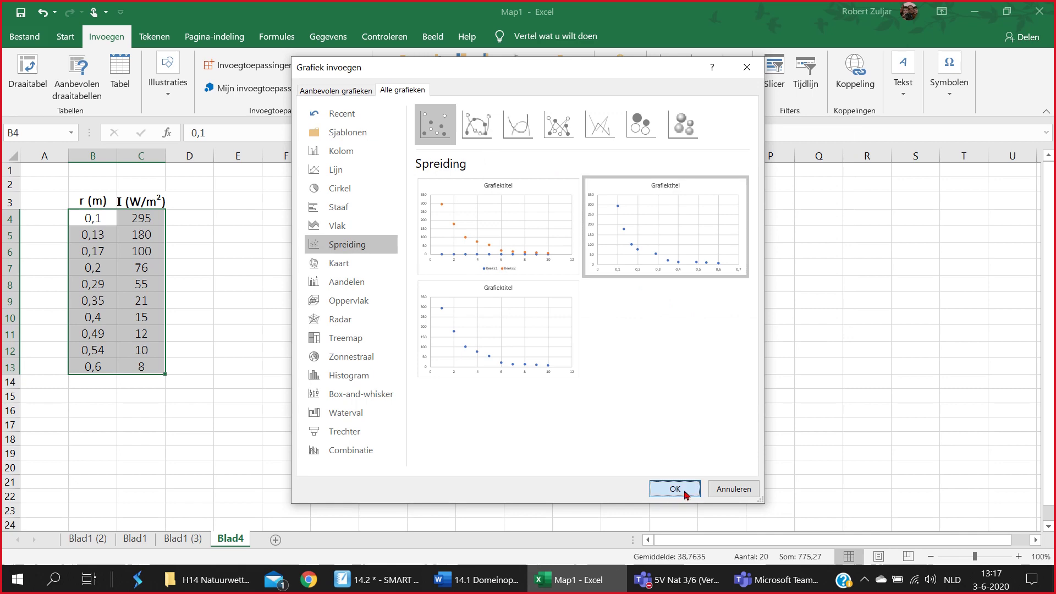
{"action": "left_click_drag", "start_coordinate": [644, 255], "coordinate": [651, 185]}
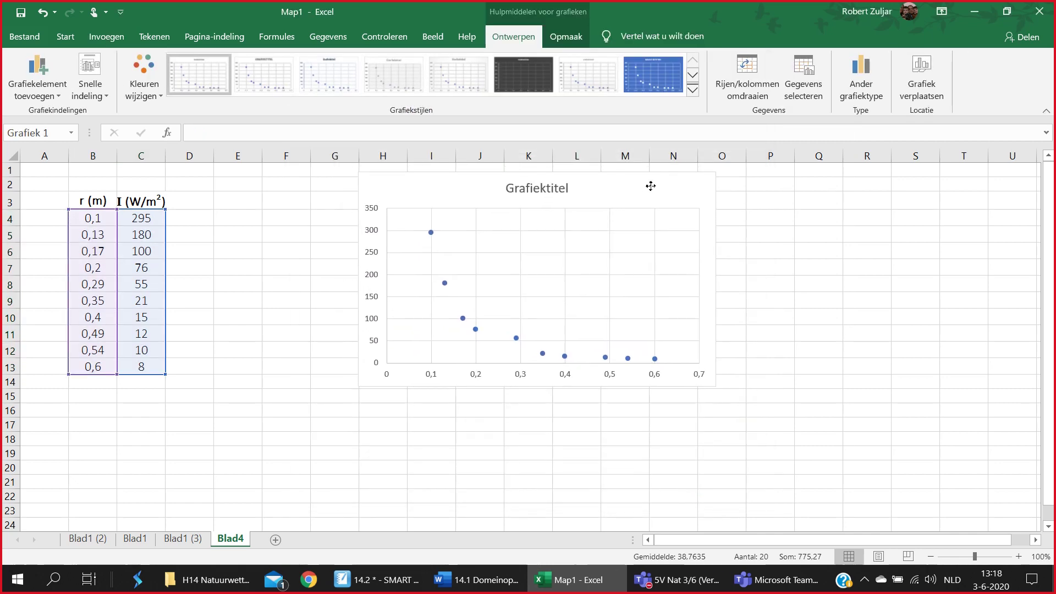
- Label the chart axes with "r (m)" in cell L15 and "I (w/m^2)" in cell F4
{"action": "left_click", "coordinate": [579, 392]}
{"action": "type", "text": "r (m"}
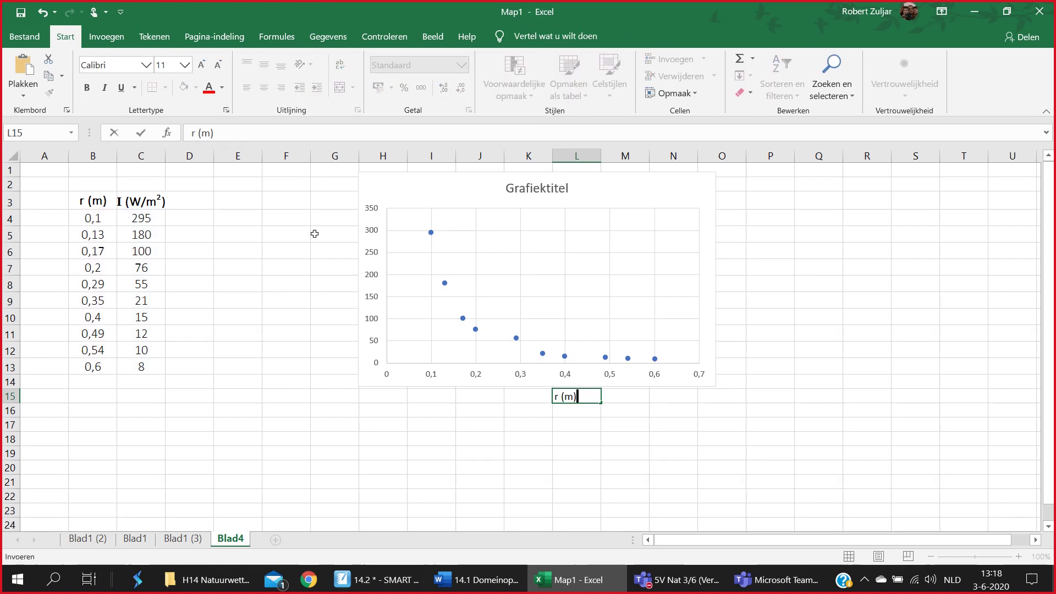
{"action": "left_click", "coordinate": [287, 220]}
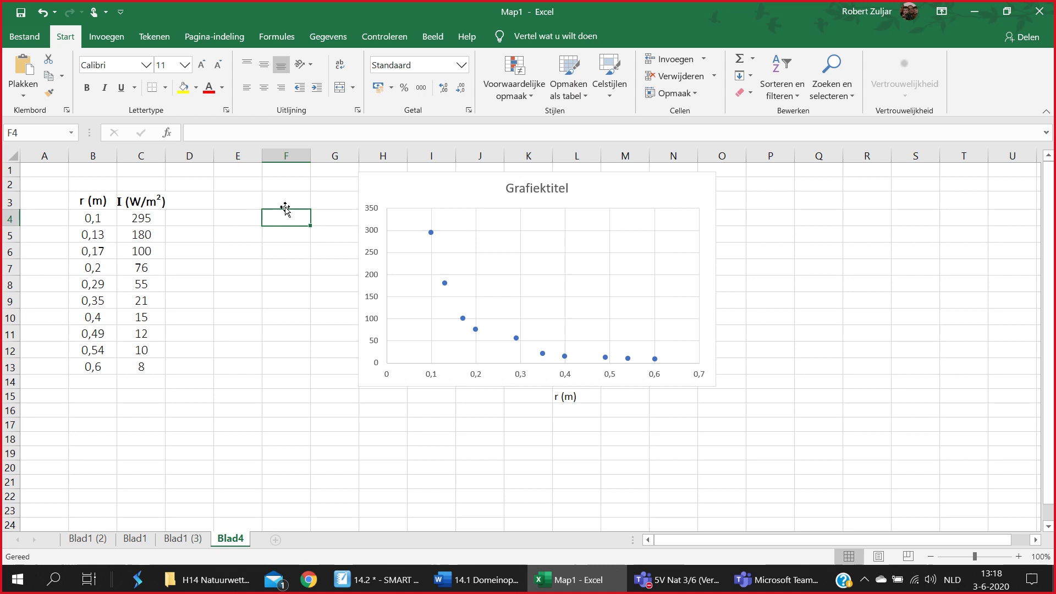
{"action": "type", "text": "I (w/m"}
{"action": "type", "text": "2"}
{"action": "key", "text": "BackSpace"}
{"action": "type", "text": "^2"}
{"action": "left_click", "coordinate": [314, 250]}
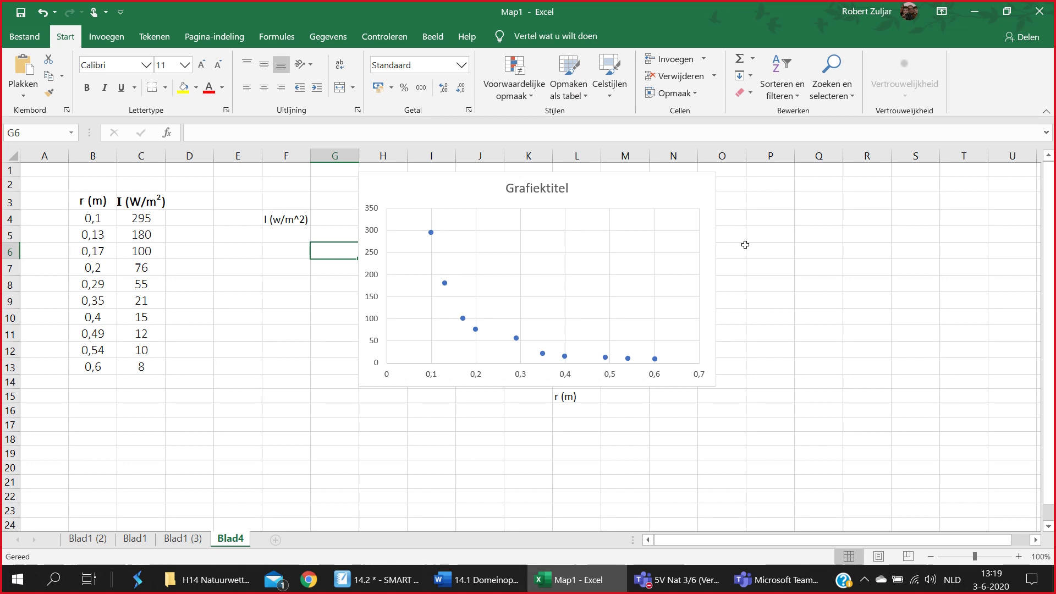
- Enter the candidate relation "y = a*1/x" as text in cell P3
{"action": "left_click", "coordinate": [781, 203]}
{"action": "type", "text": "y"}
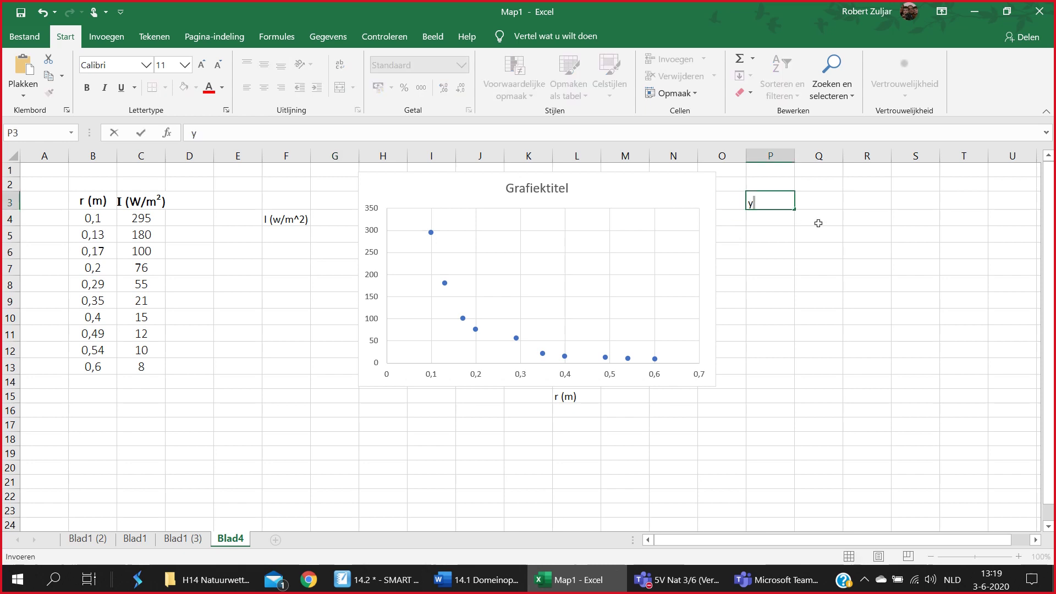
{"action": "type", "text": "/"}
{"action": "key", "text": "BackSpace"}
{"action": "type", "text": "= a*1/x"}
{"action": "key", "text": "Return"}
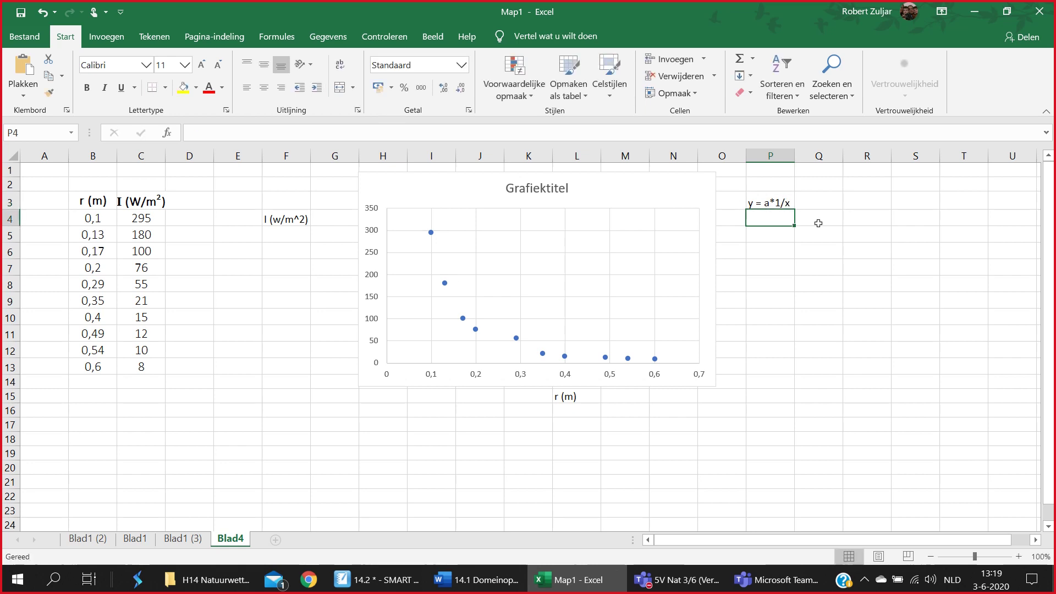
- Enter the second candidate relation "y = a*1/x^2" in cell P4 and autofit column P to its text
{"action": "type", "text": "y = "}
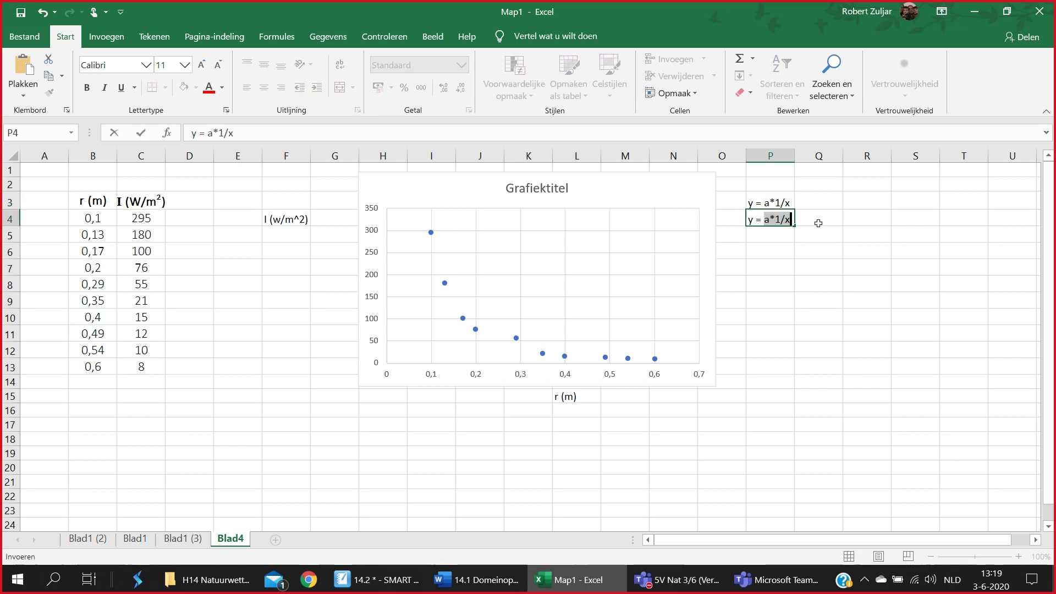
{"action": "type", "text": "a*1/x^2"}
{"action": "left_click", "coordinate": [819, 281]}
{"action": "left_click_drag", "start_coordinate": [759, 203], "coordinate": [771, 220]}
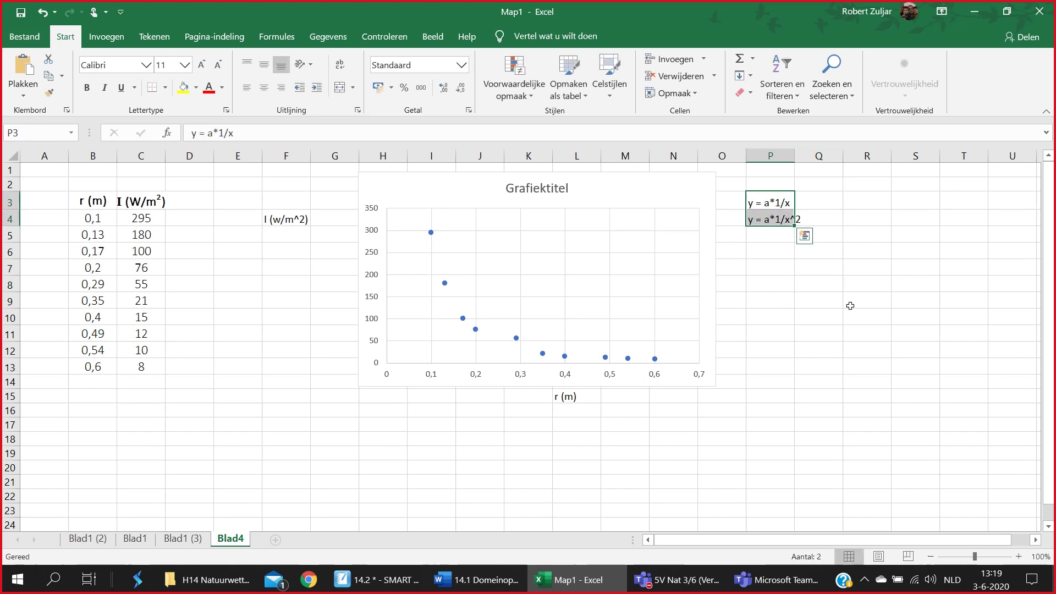
{"action": "double_click", "coordinate": [795, 152]}
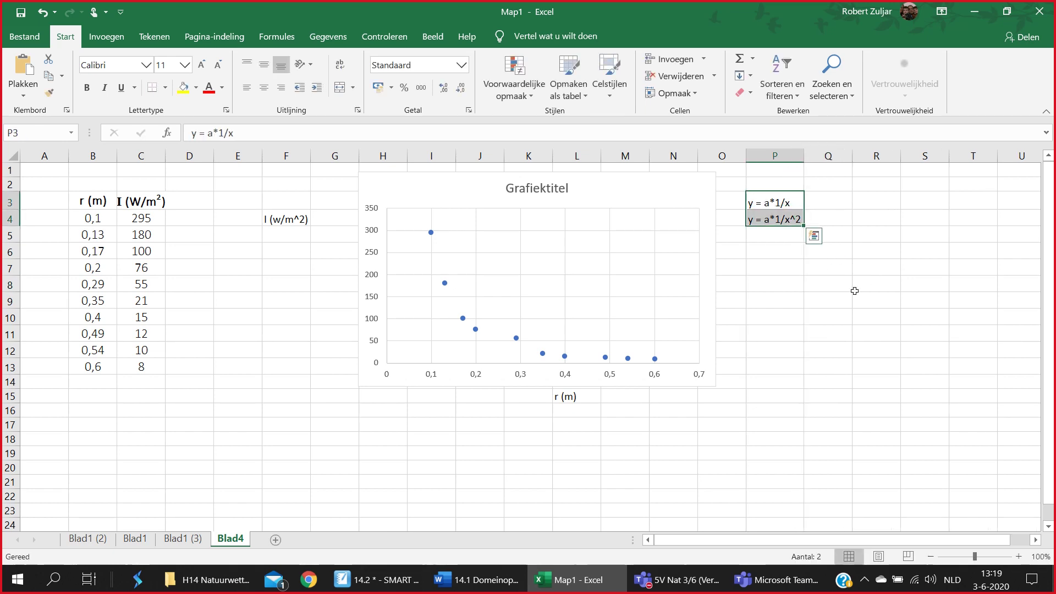
{"action": "left_click", "coordinate": [841, 317]}
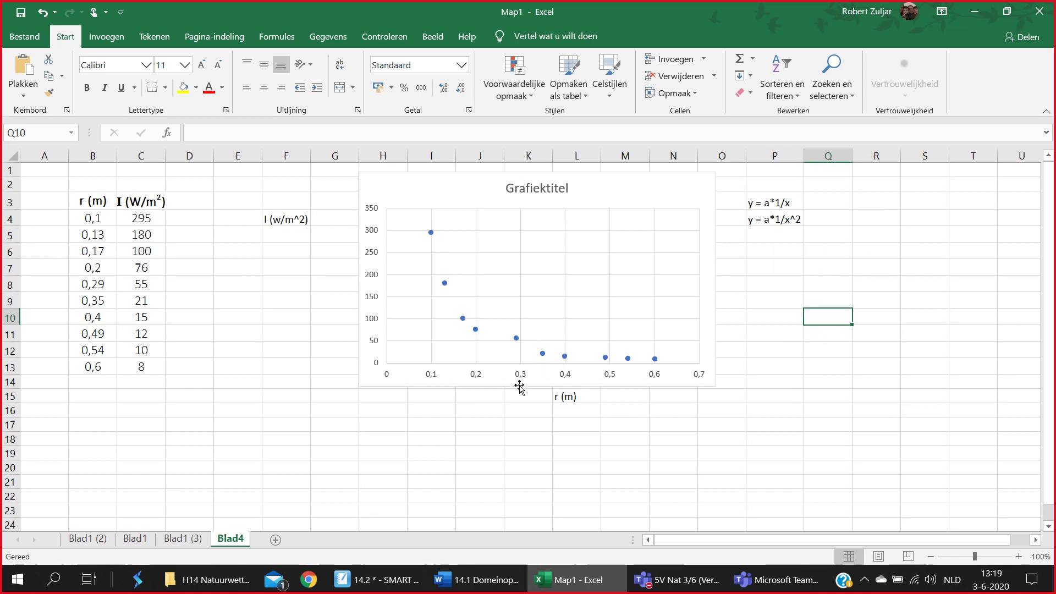
{"action": "left_click", "coordinate": [517, 340]}
{"action": "left_click", "coordinate": [527, 433]}
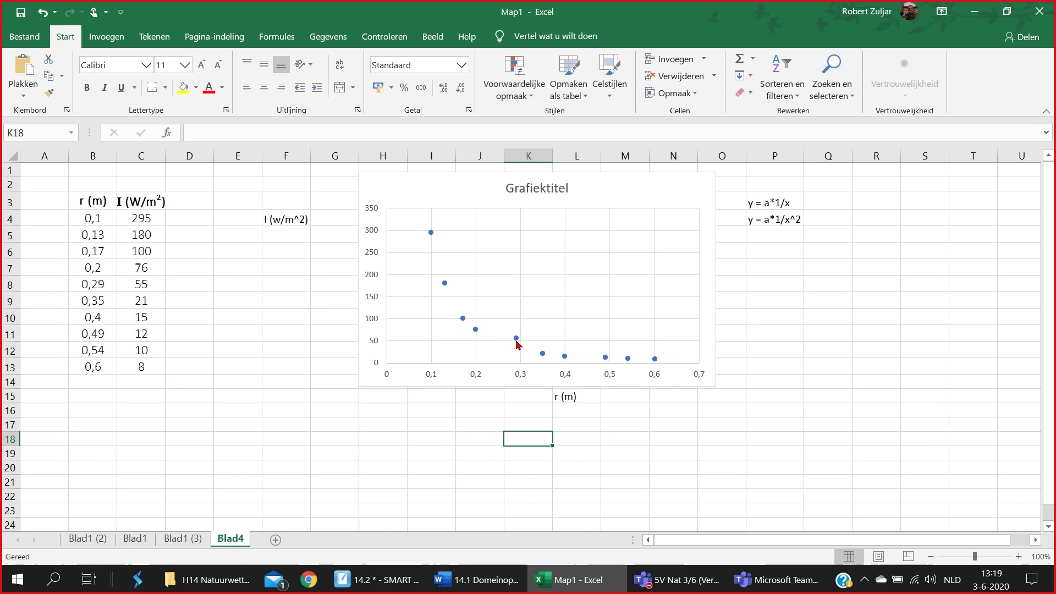
{"action": "mouse_move", "coordinate": [432, 234]}
{"action": "left_click", "coordinate": [769, 219]}
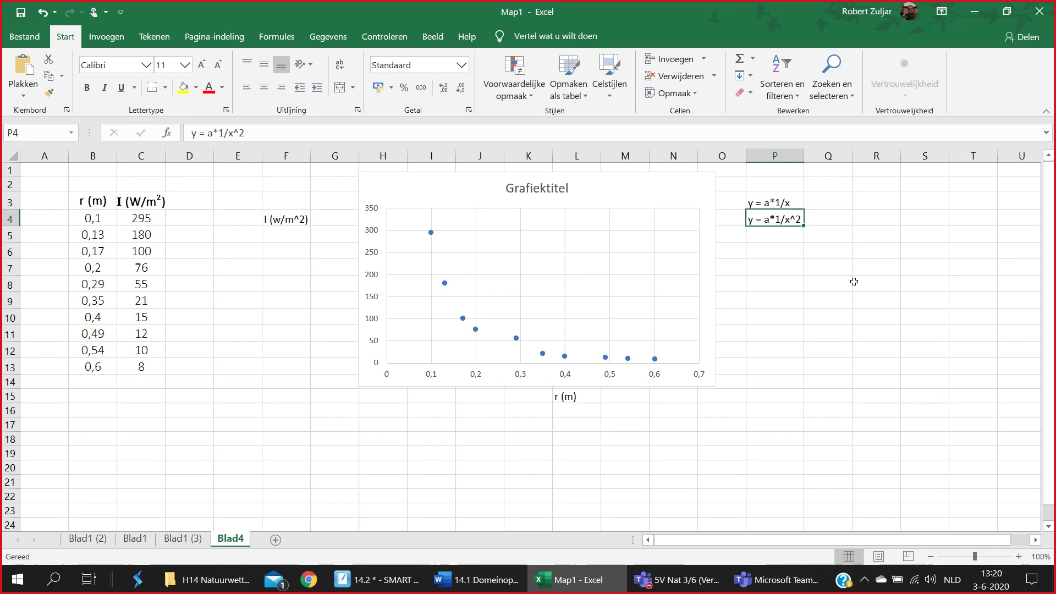
- Switch to SMART Notebook and add a blank page to the 14.2 file
{"action": "left_click", "coordinate": [476, 588]}
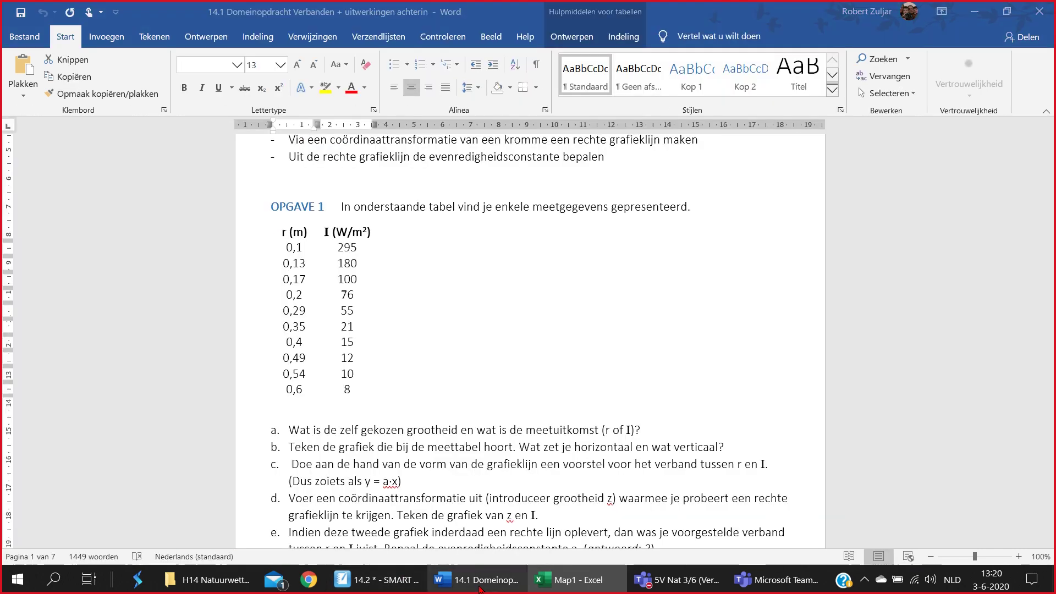
{"action": "left_click", "coordinate": [376, 580]}
{"action": "left_click", "coordinate": [93, 73]}
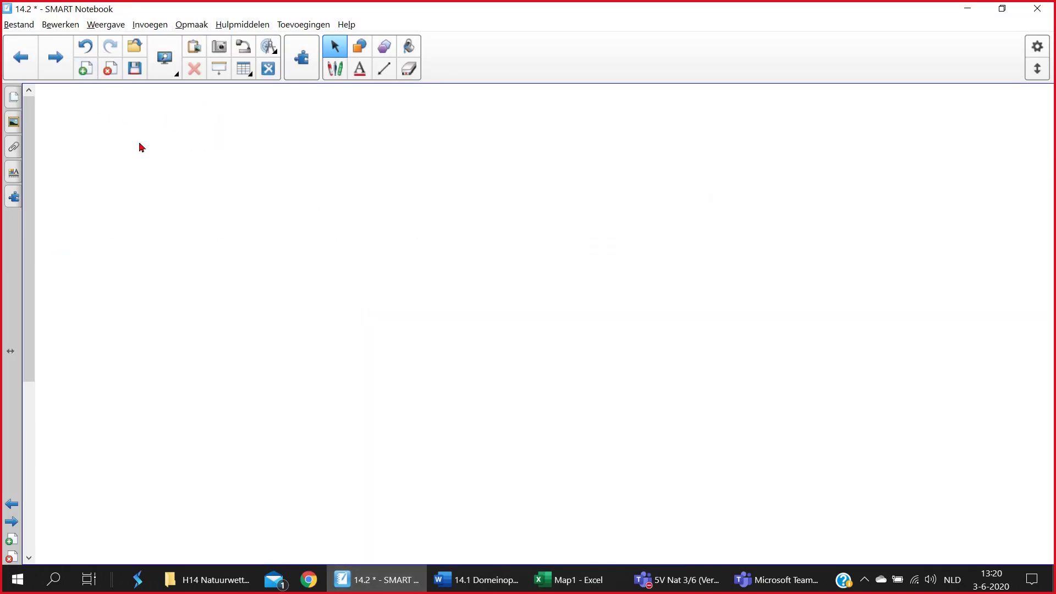
- Write the intensity formula "I(r) = Pbron / (4*pi*r²)" in a text box near the top of the blank page
{"action": "double_click", "coordinate": [200, 149]}
{"action": "type", "text": "I("}
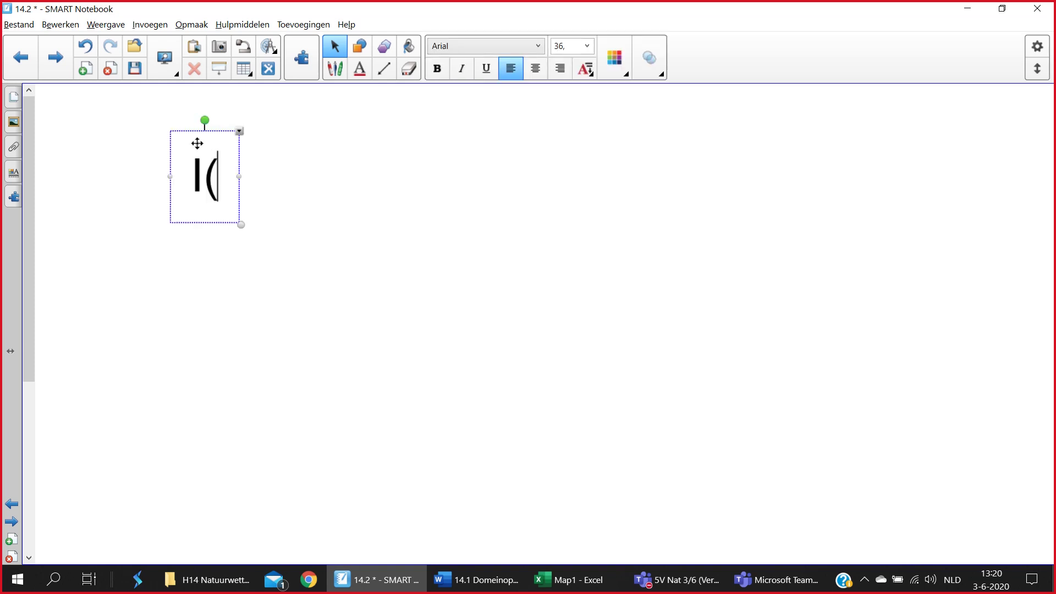
{"action": "type", "text": "r) ="}
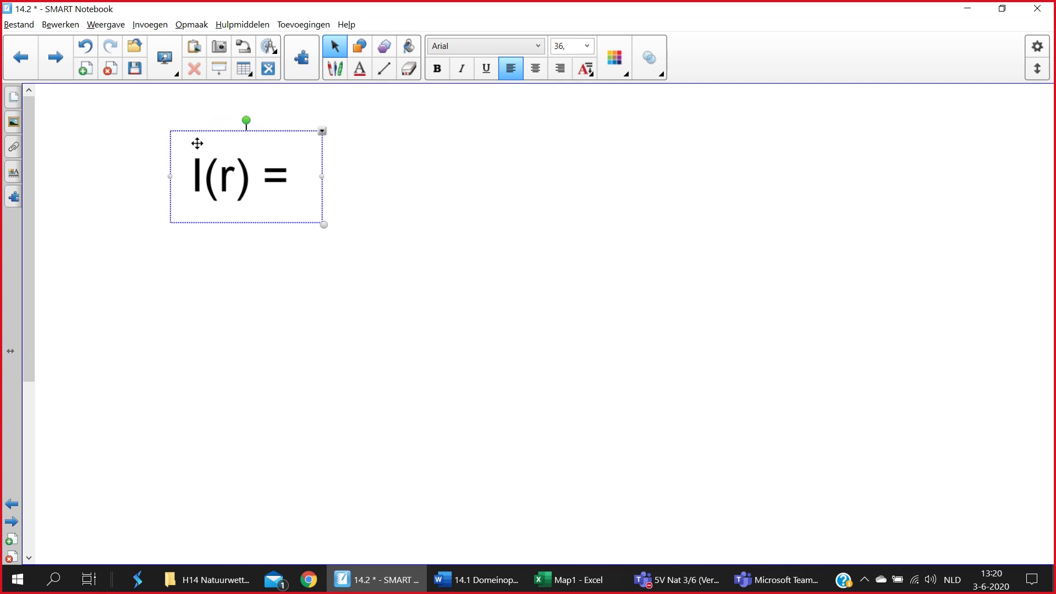
{"action": "type", "text": " Pbron"}
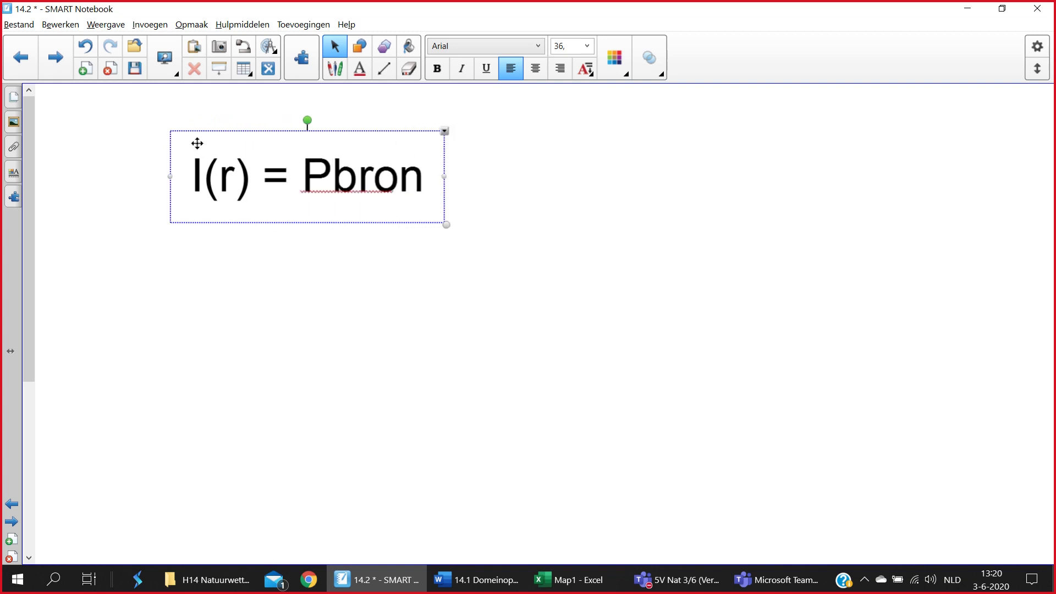
{"action": "type", "text": " / (4"}
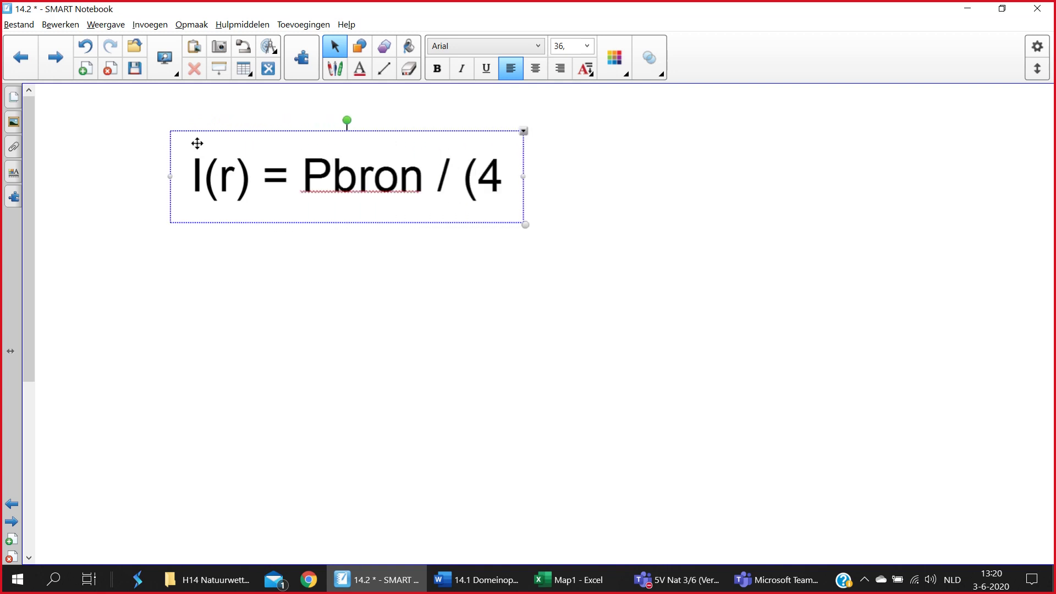
{"action": "type", "text": "*pi*r"}
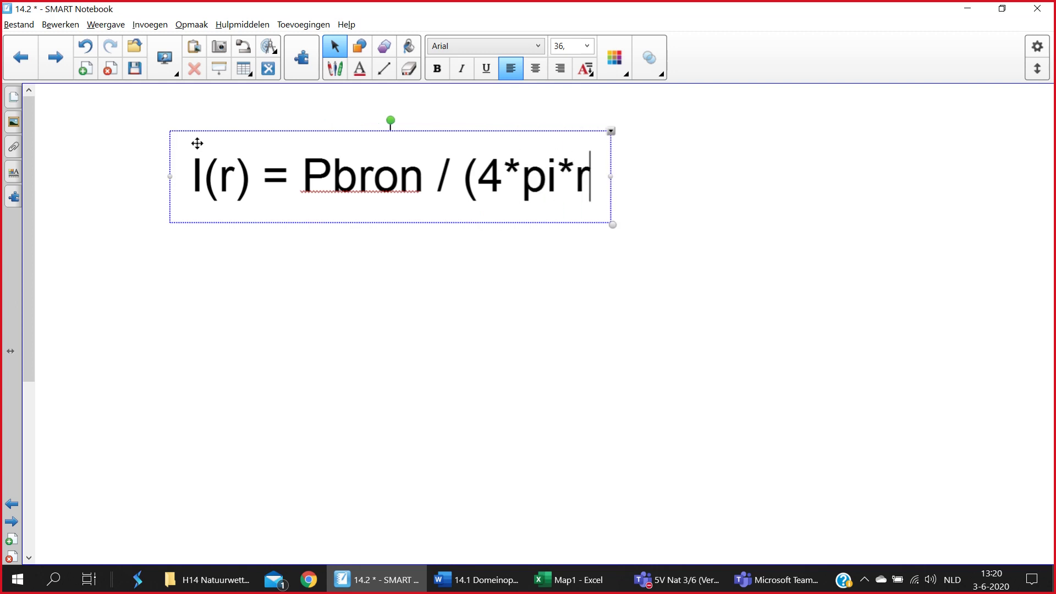
{"action": "type", "text": "²"}
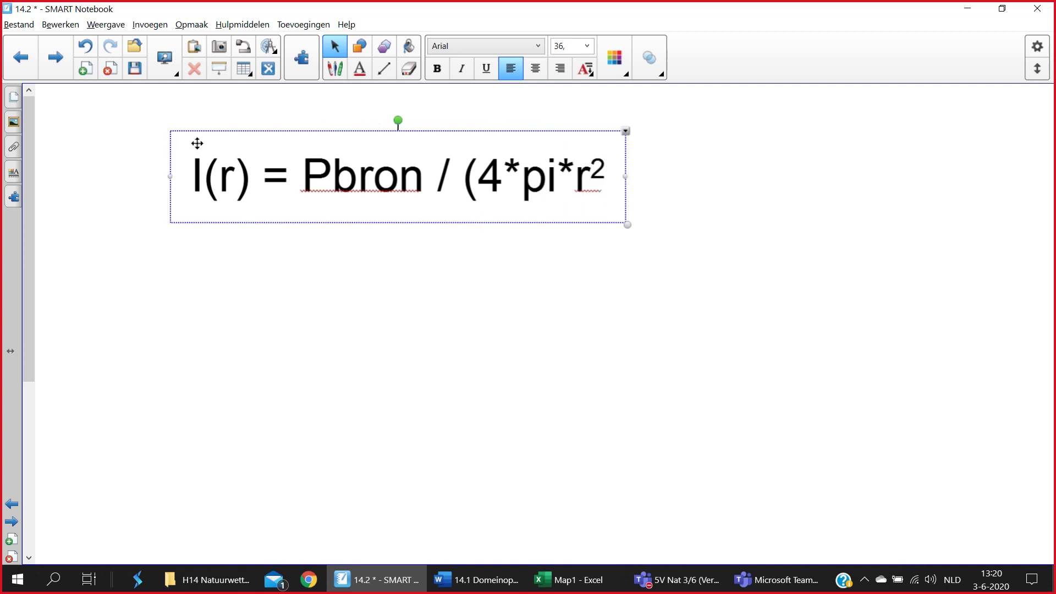
{"action": "type", "text": ")"}
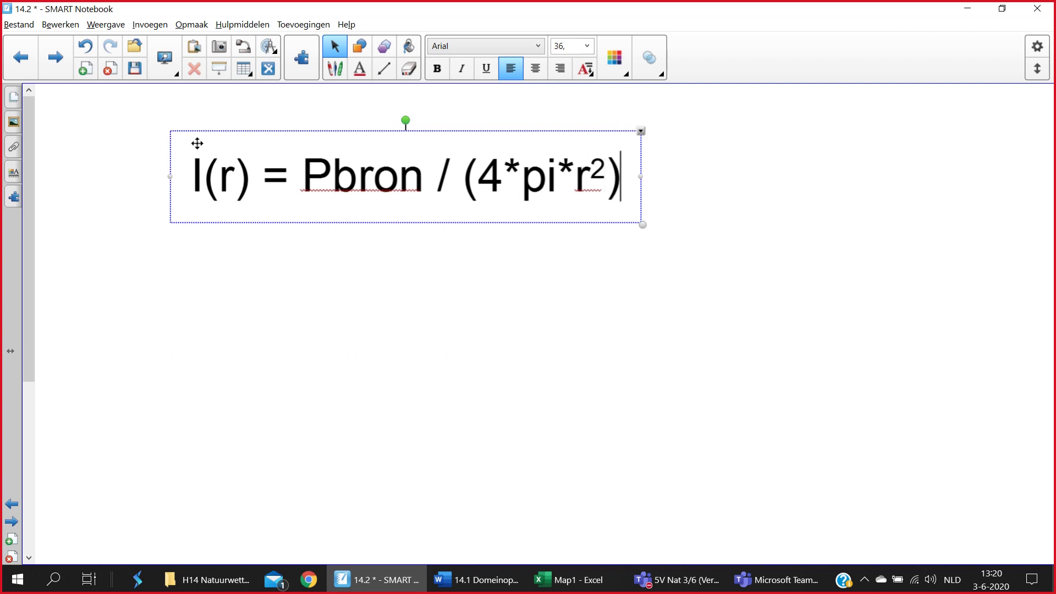
- Begin a second line under the intensity formula with "I(r) = Pbron", setting "bron" as subscript
{"action": "key", "text": "Return"}
{"action": "type", "text": "I(r) = "}
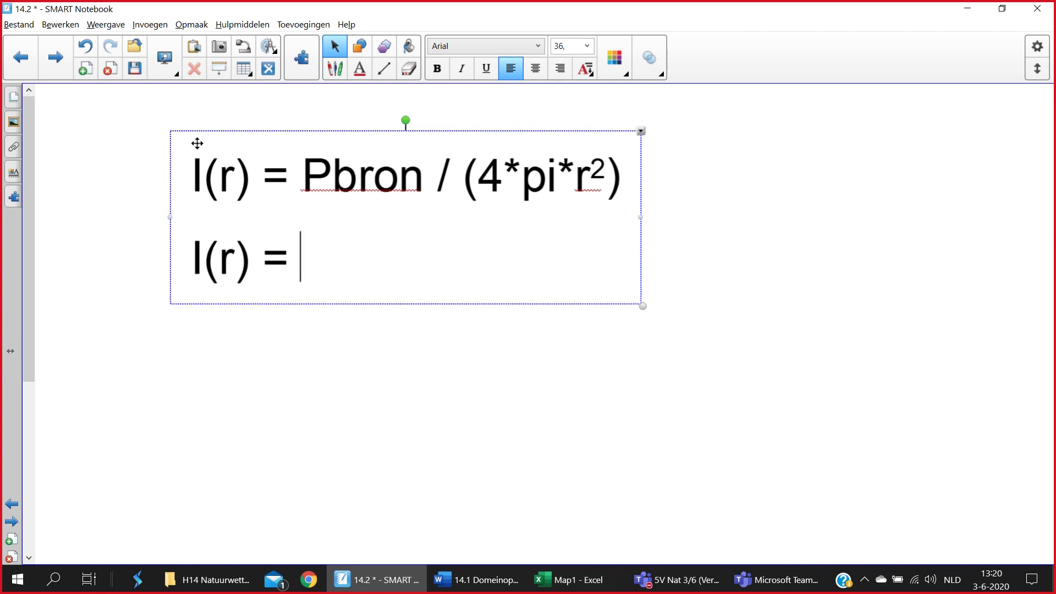
{"action": "type", "text": "Pr"}
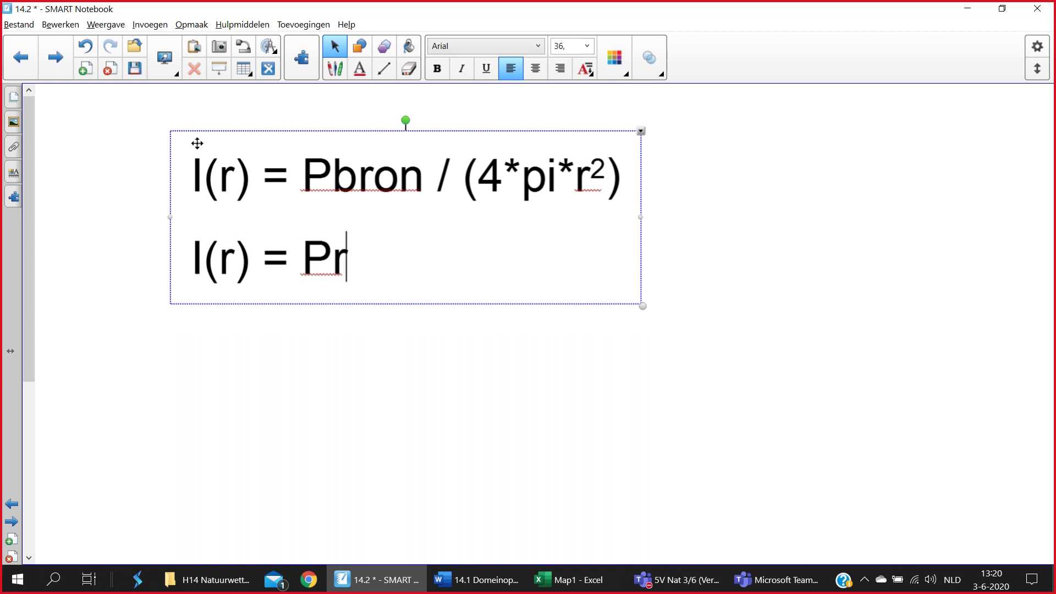
{"action": "key", "text": "BackSpace"}
{"action": "type", "text": "bo"}
{"action": "key", "text": "BackSpace"}
{"action": "key", "text": "BackSpace"}
{"action": "key", "text": "BackSpace"}
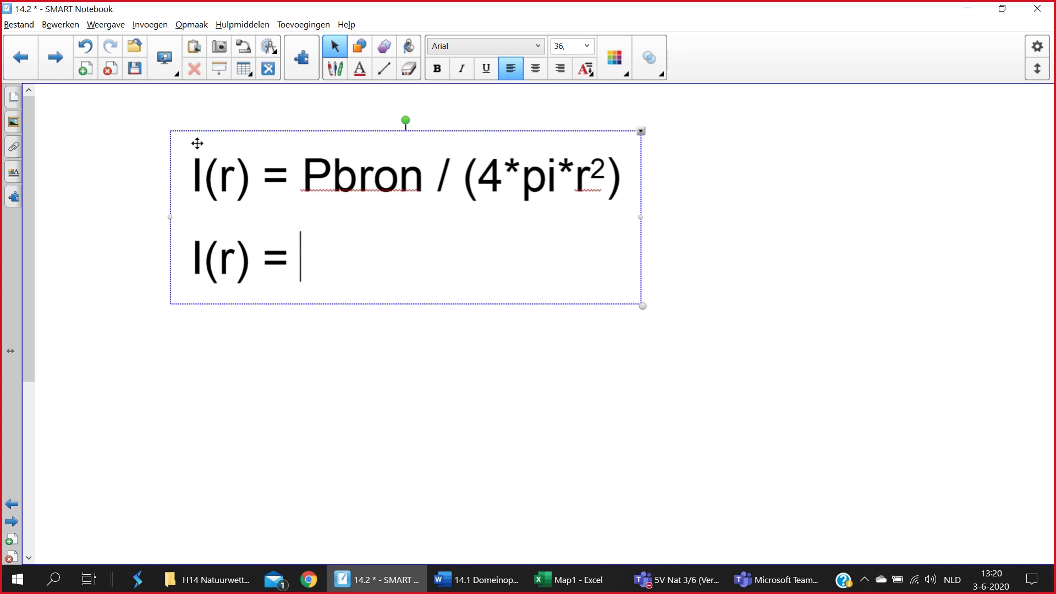
{"action": "type", "text": "Pbron"}
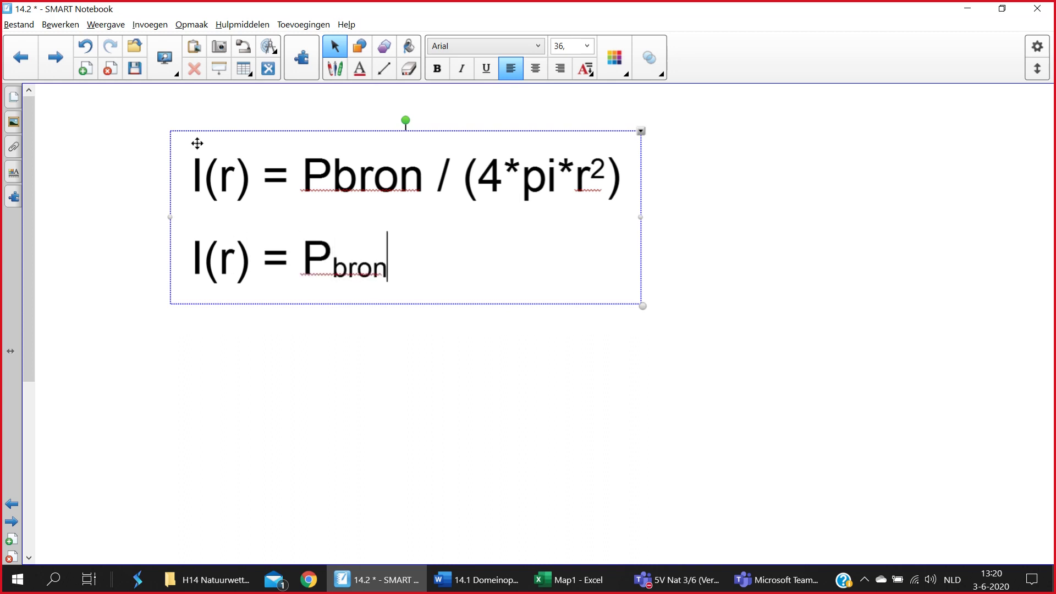
- Complete the second formula line after "Pbron" with "/(4*pi) * 1/r²" in normal-height text, splitting off the 1/r² factor
{"action": "type", "text": "("}
{"action": "key", "text": "BackSpace"}
{"action": "key", "text": "BackSpace"}
{"action": "type", "text": "/("}
{"action": "key", "text": "BackSpace"}
{"action": "key", "text": "BackSpace"}
{"action": "type", "text": "/"}
{"action": "key", "text": "BackSpace"}
{"action": "type", "text": "/"}
{"action": "key", "text": "BackSpace"}
{"action": "type", "text": "/("}
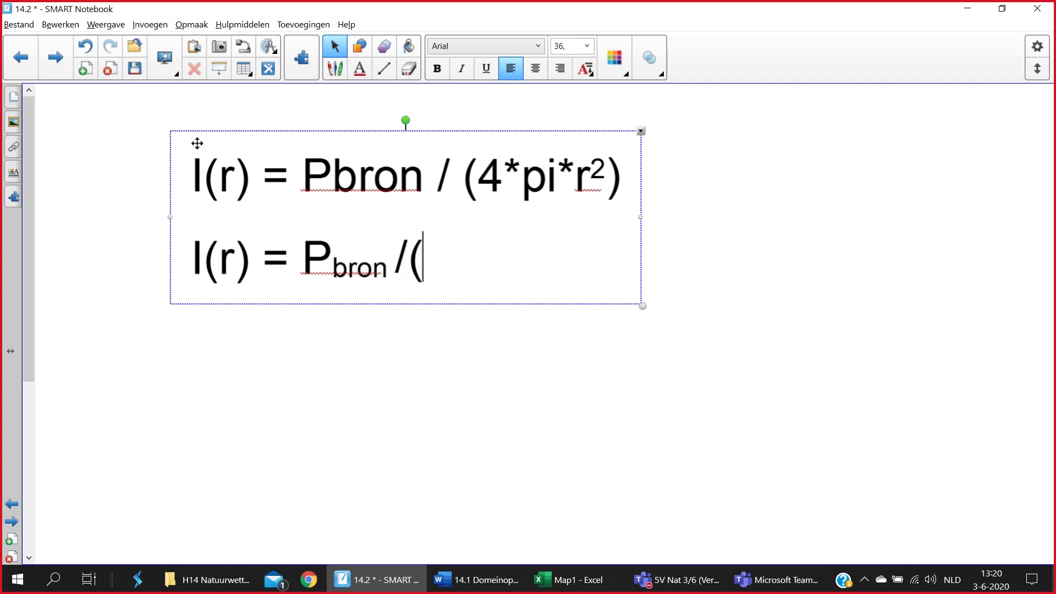
{"action": "type", "text": "4*"}
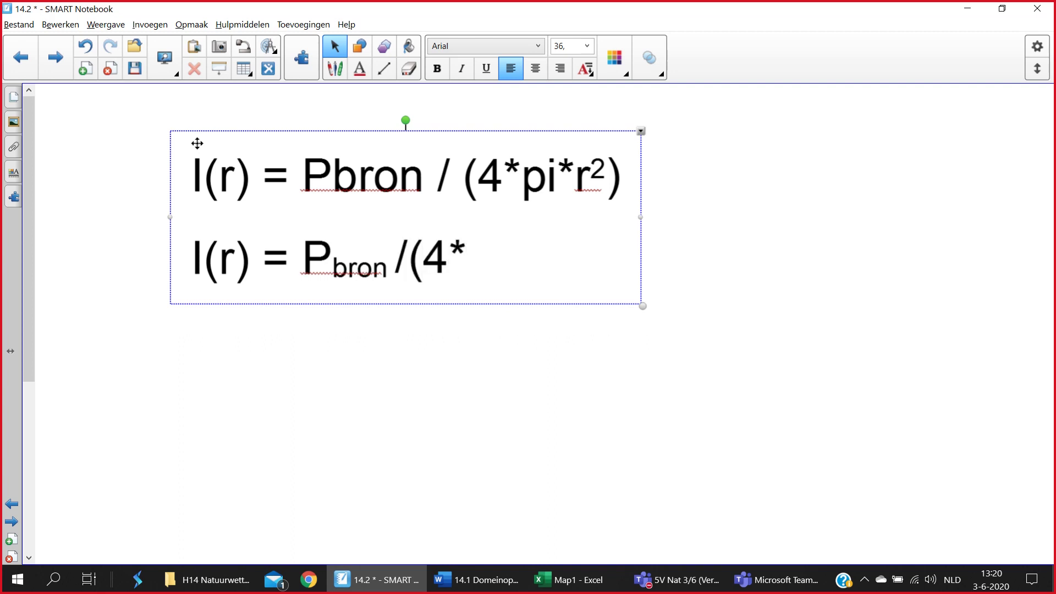
{"action": "type", "text": "pi) *"}
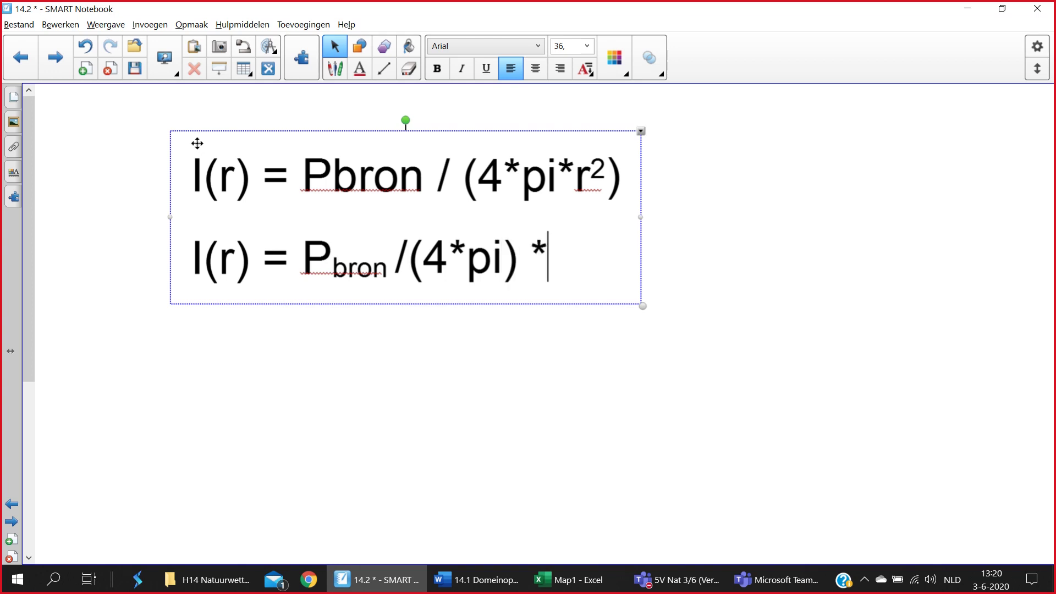
{"action": "type", "text": " 1/r"}
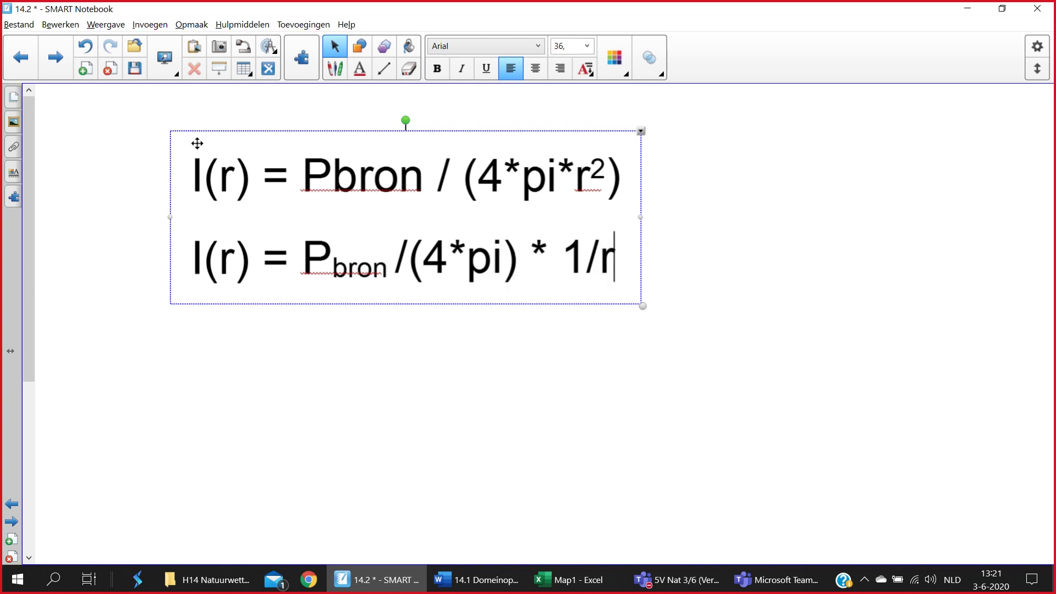
{"action": "type", "text": "²"}
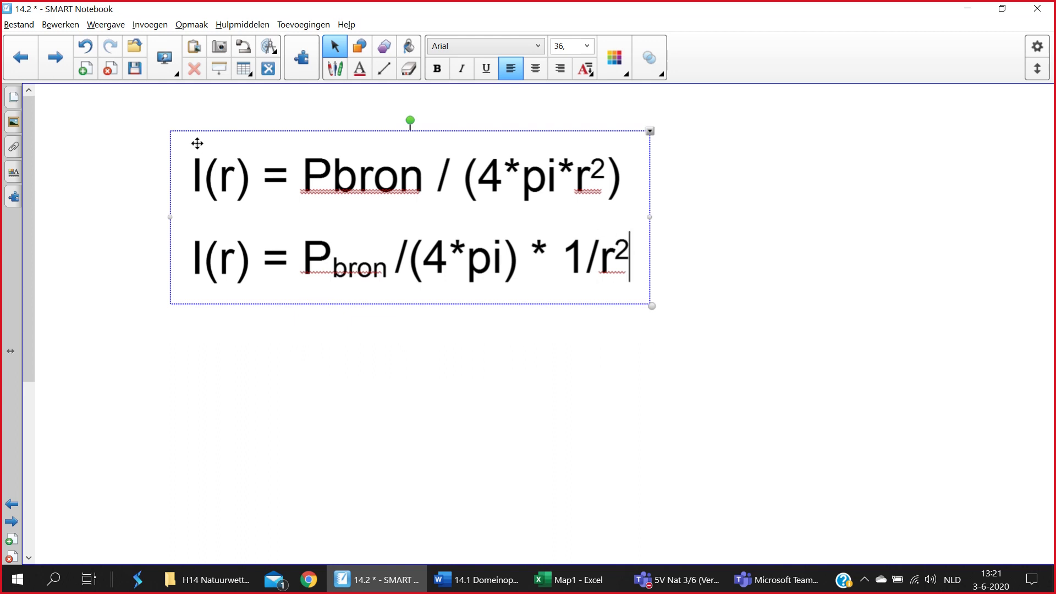
- Add the general relation "y = a·1/x^2" on a new line below the rewritten intensity formula
{"action": "key", "text": "Return"}
{"action": "type", "text": "y"}
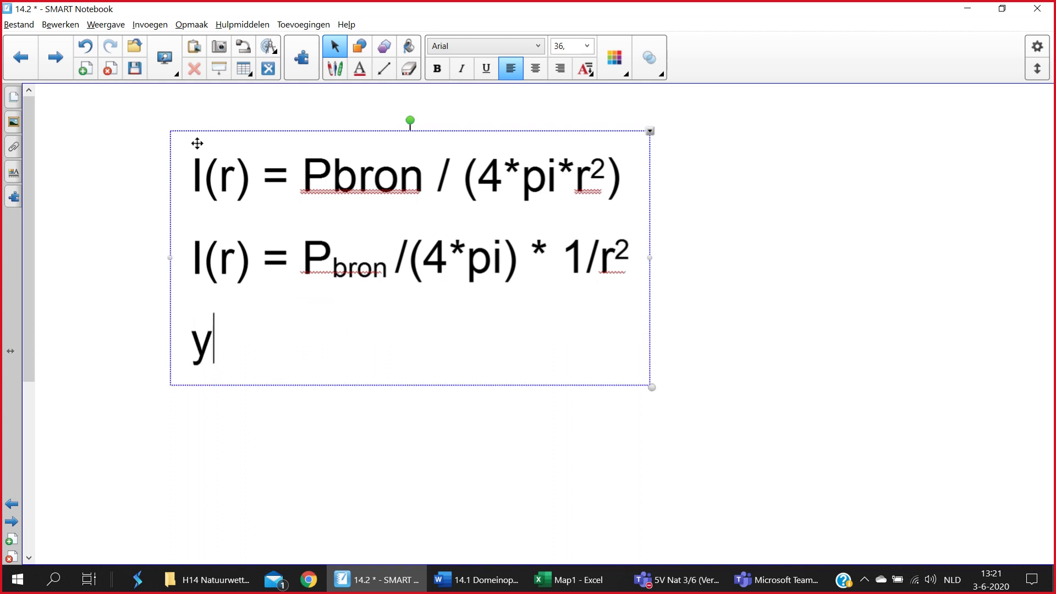
{"action": "type", "text": " = a"}
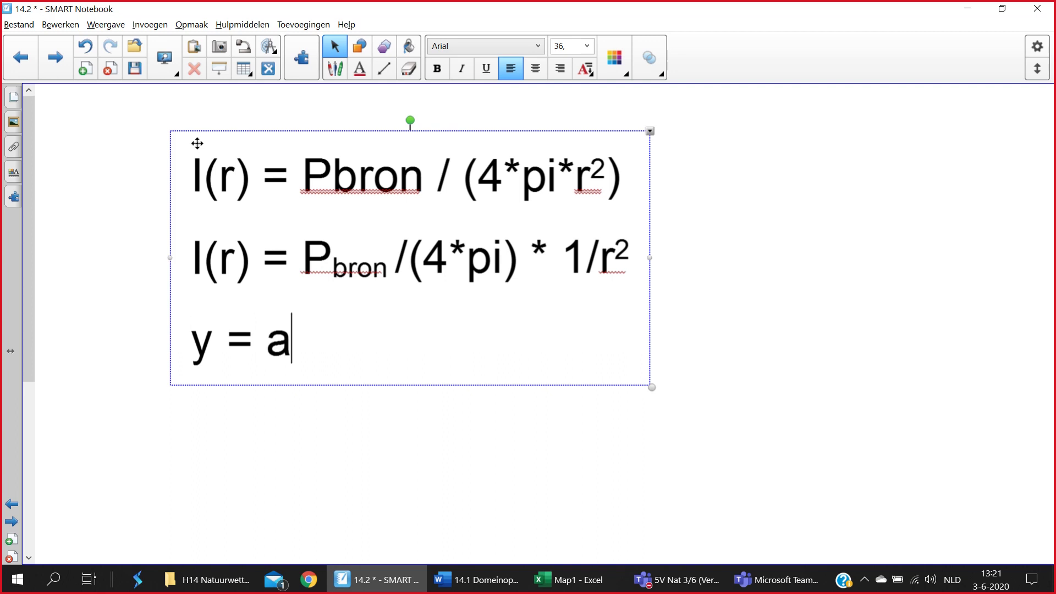
{"action": "type", "text": "·1/x^2"}
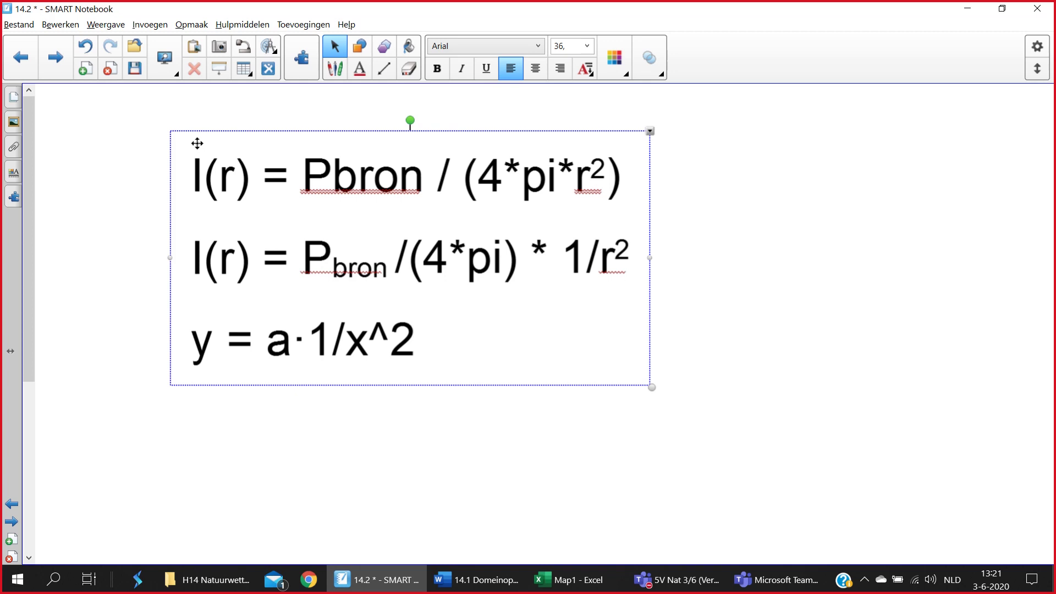
- Add the line "a = Pbron/(4*pi)" below the general relation, with "bron" as subscript
{"action": "key", "text": "Return"}
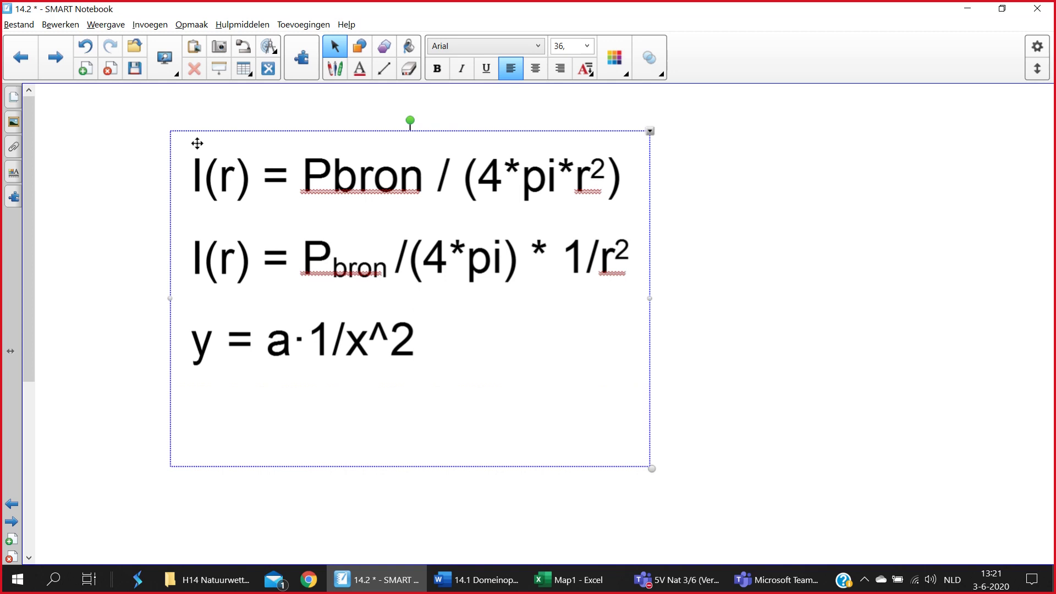
{"action": "type", "text": "a = Pb"}
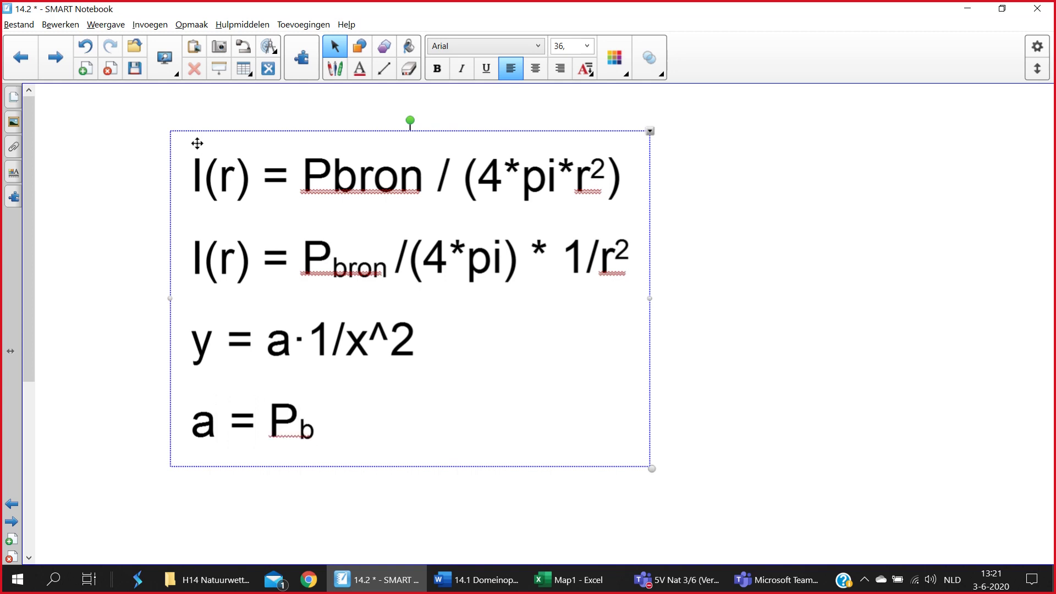
{"action": "type", "text": "ron/"}
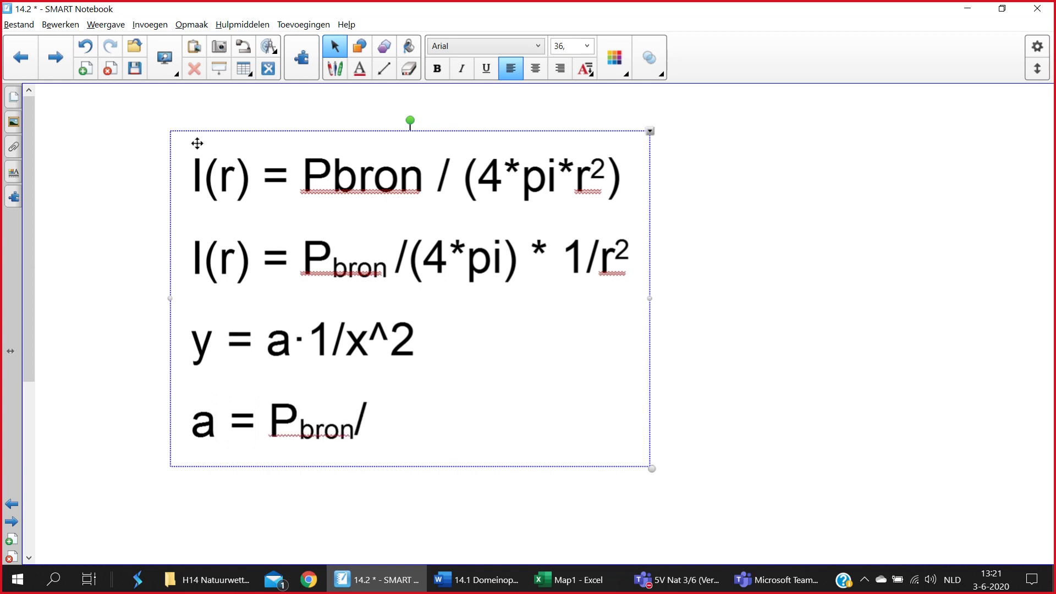
{"action": "type", "text": "(4*pi)"}
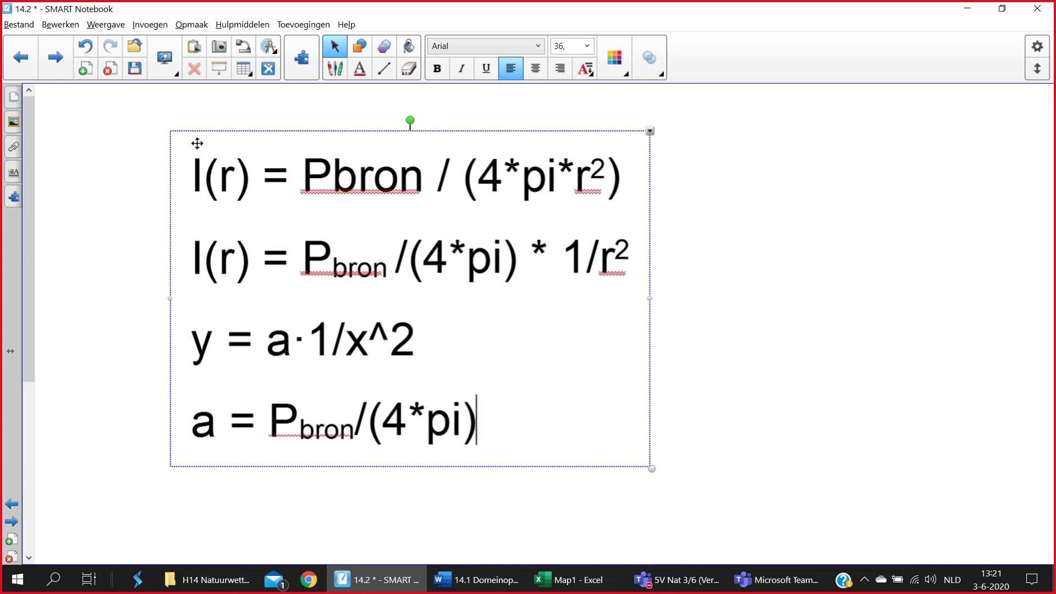
- Add the closing line "Met a kun je wat zeggen Pbron" with "bron" as subscript, and shift the text block slightly up and left
{"action": "key", "text": "Return"}
{"action": "type", "text": "a"}
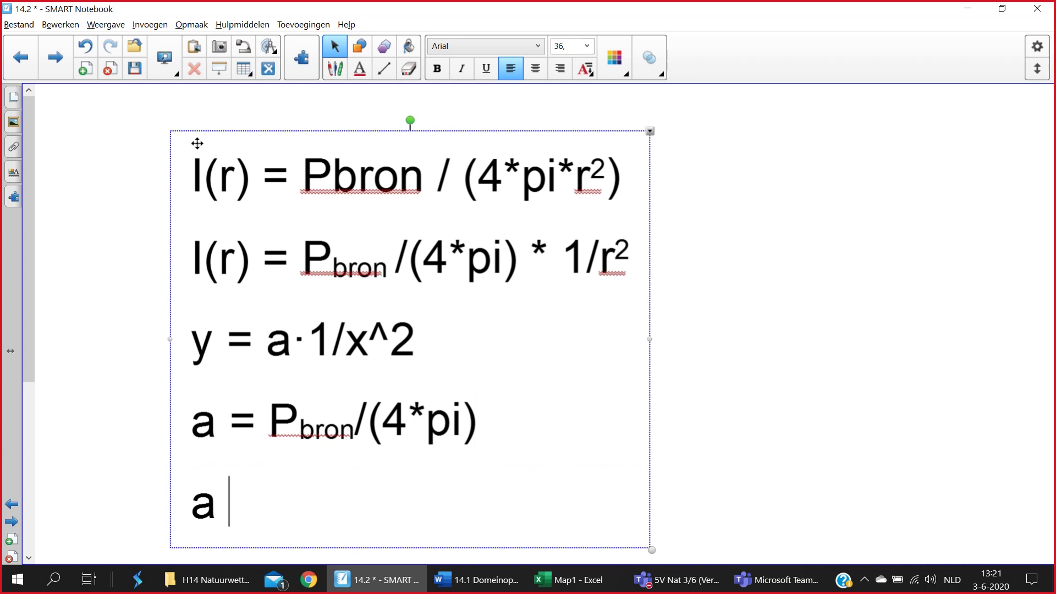
{"action": "key", "text": "BackSpace"}
{"action": "key", "text": "BackSpace"}
{"action": "type", "text": "M"}
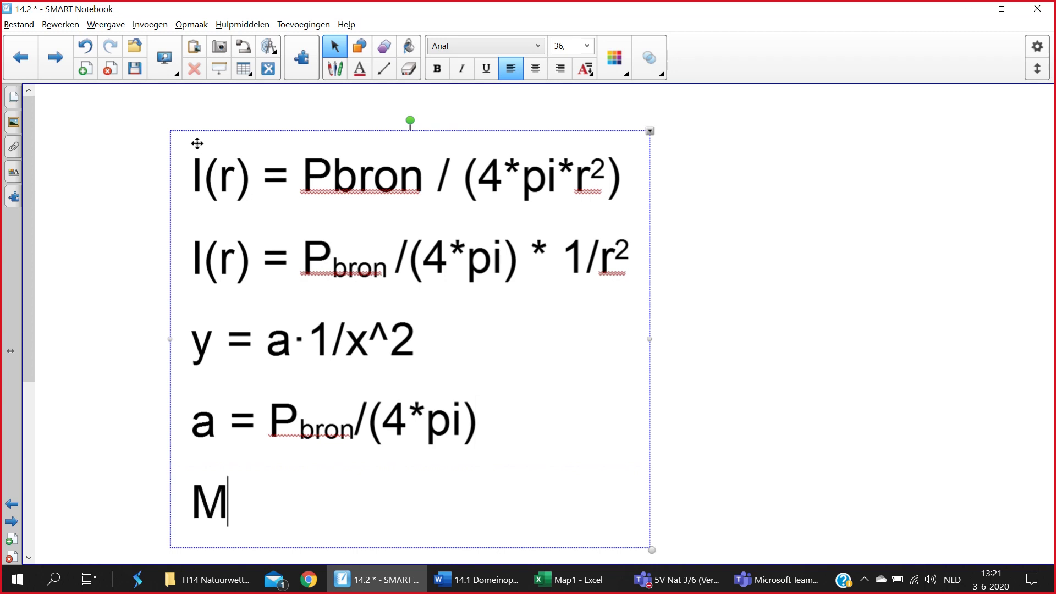
{"action": "type", "text": "et a kun "}
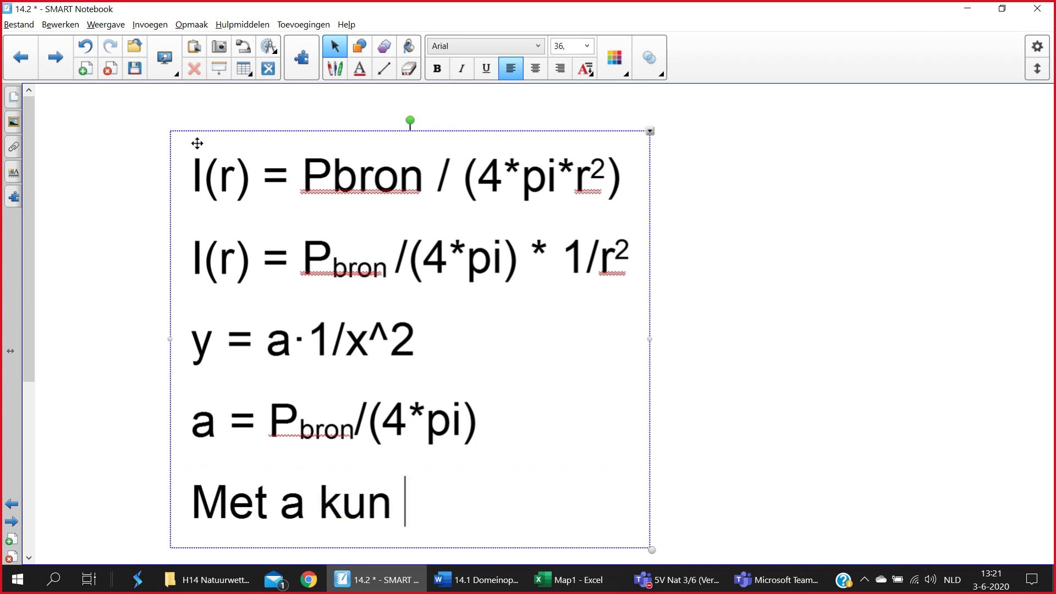
{"action": "type", "text": "je wat zeggen P"}
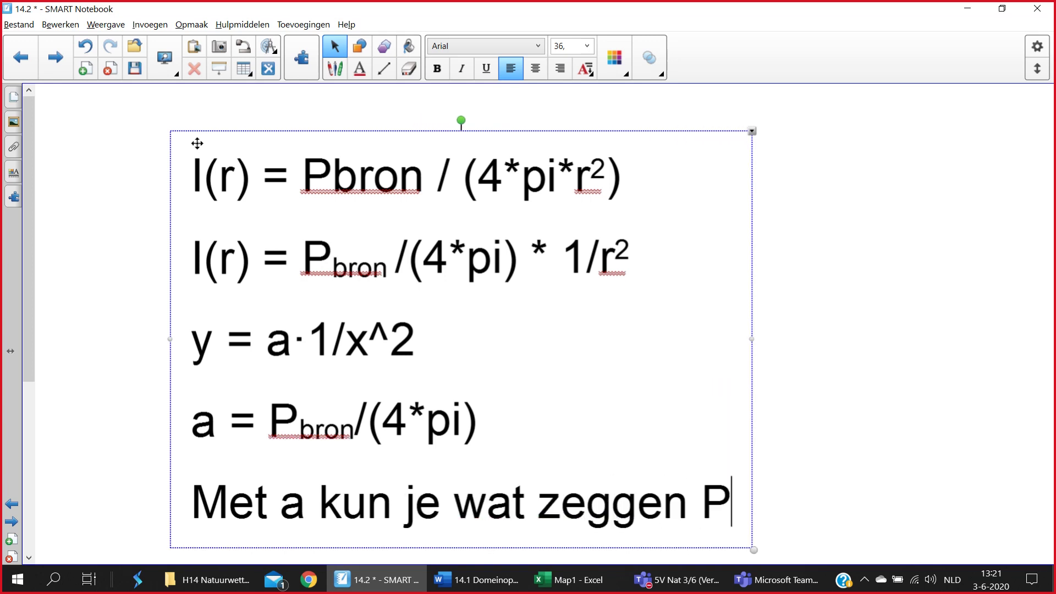
{"action": "type", "text": "bron"}
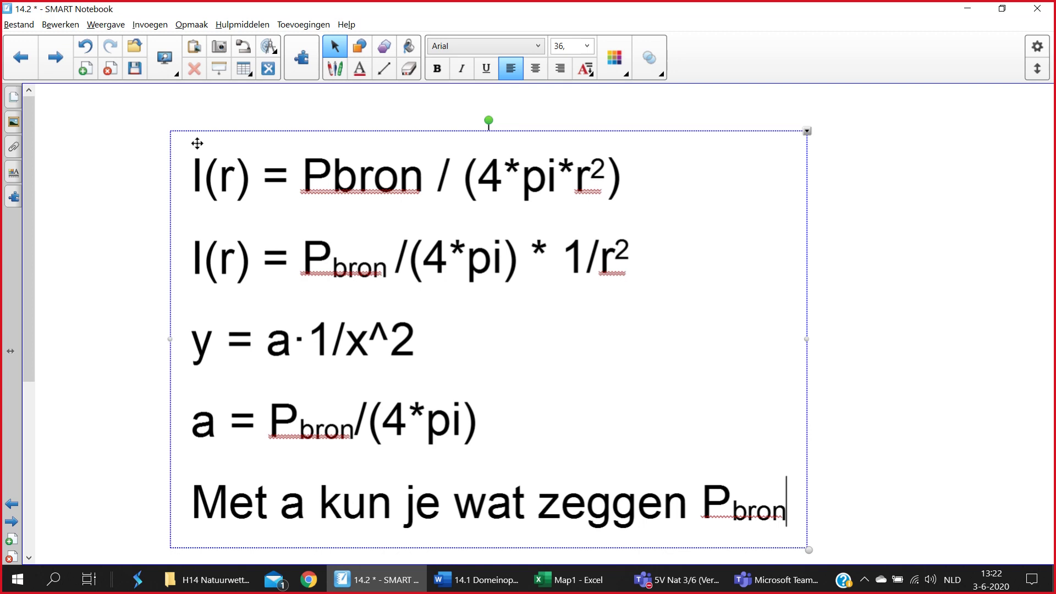
{"action": "key", "text": "Escape"}
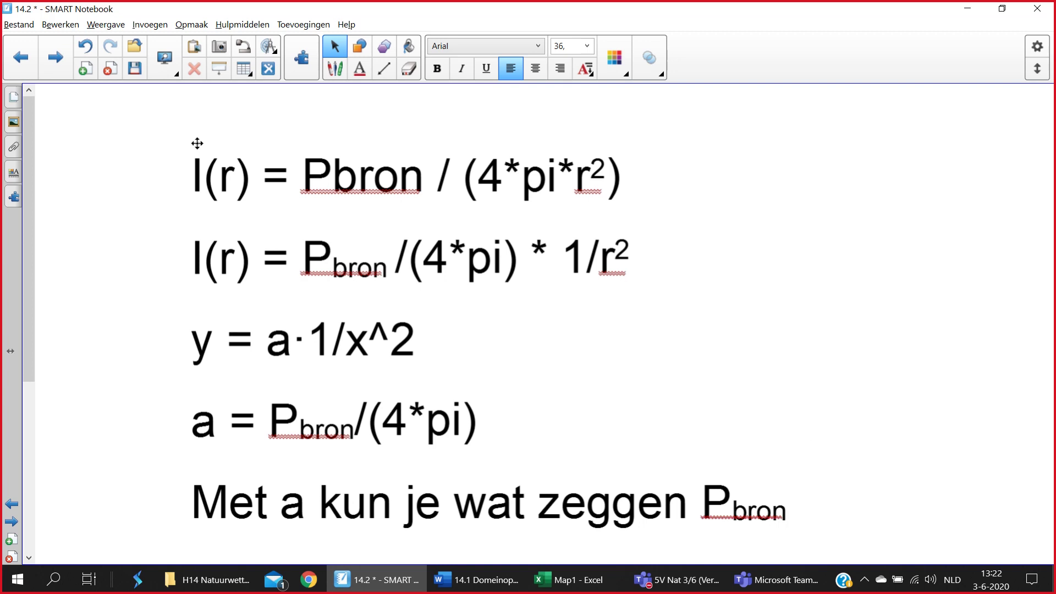
{"action": "left_click", "coordinate": [77, 243]}
{"action": "left_click_drag", "start_coordinate": [323, 265], "coordinate": [301, 214]}
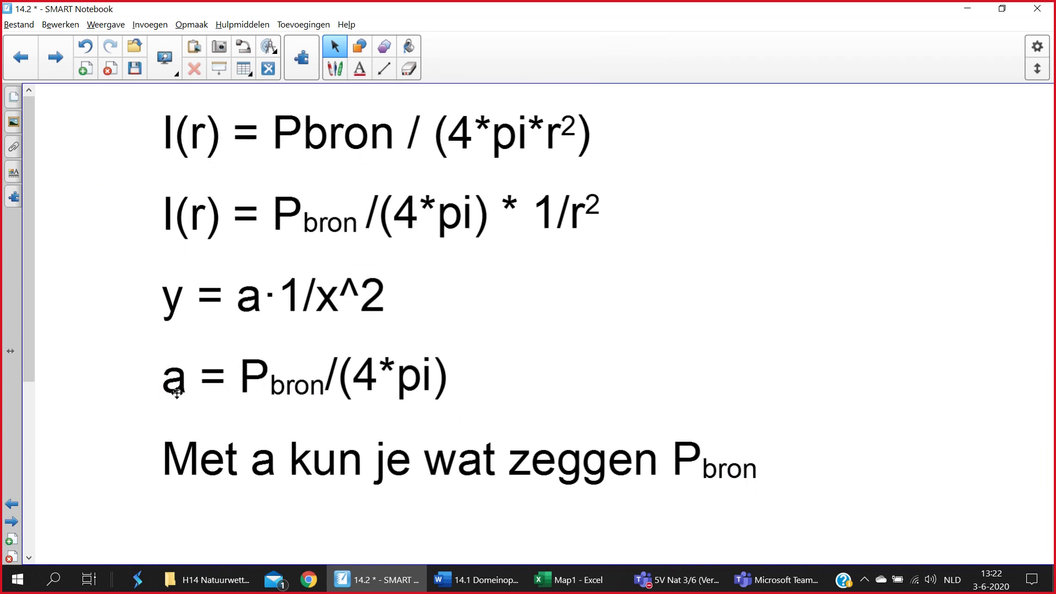
- Switch to the Map1 workbook in Excel and highlight the relation "y = a*1/x^2" in cell P4 with yellow fill
{"action": "left_click", "coordinate": [579, 589]}
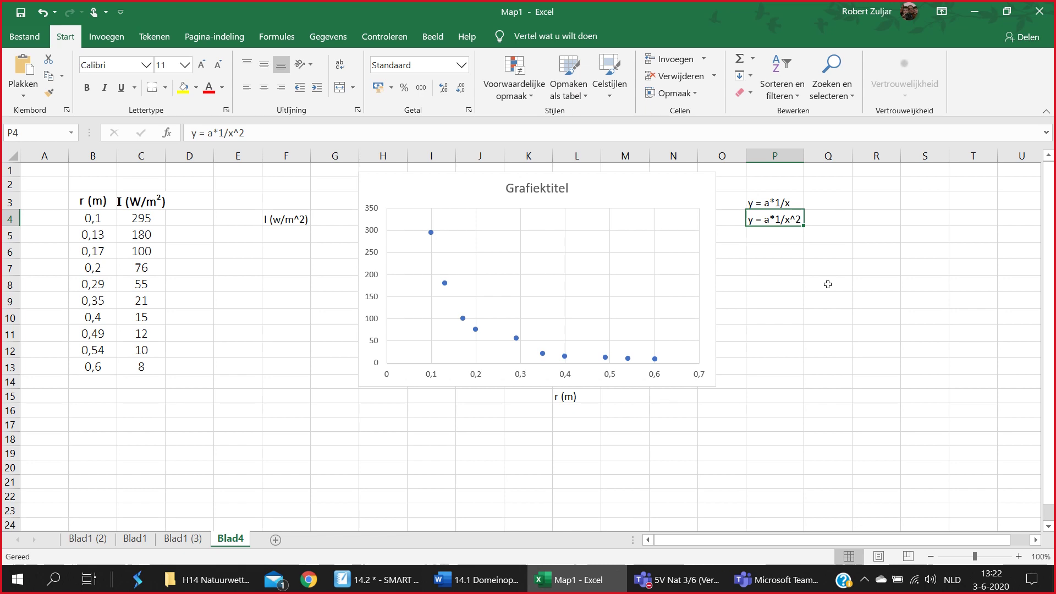
{"action": "left_click", "coordinate": [782, 242]}
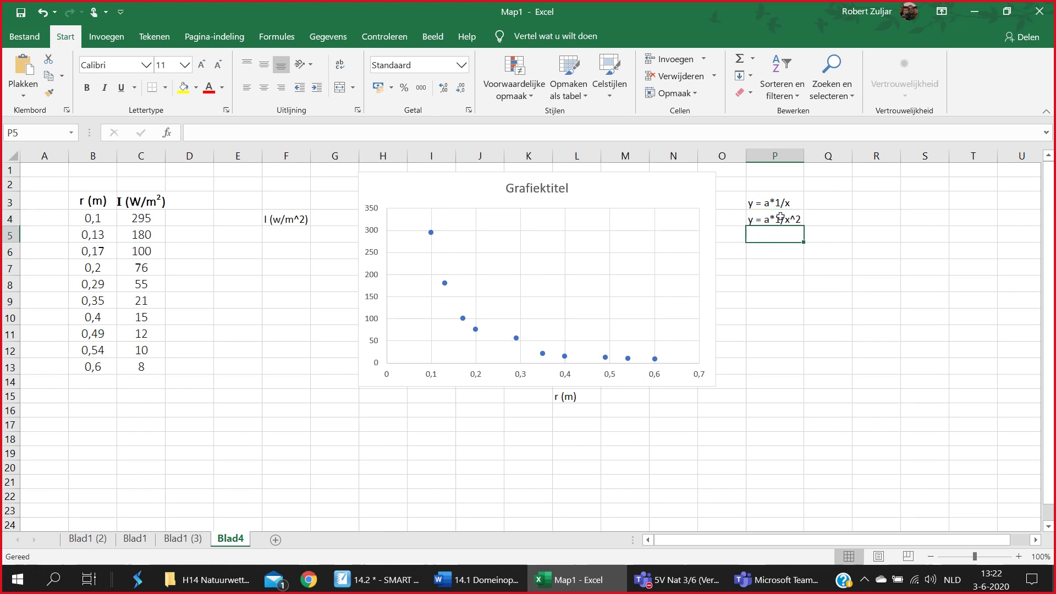
{"action": "left_click", "coordinate": [776, 220]}
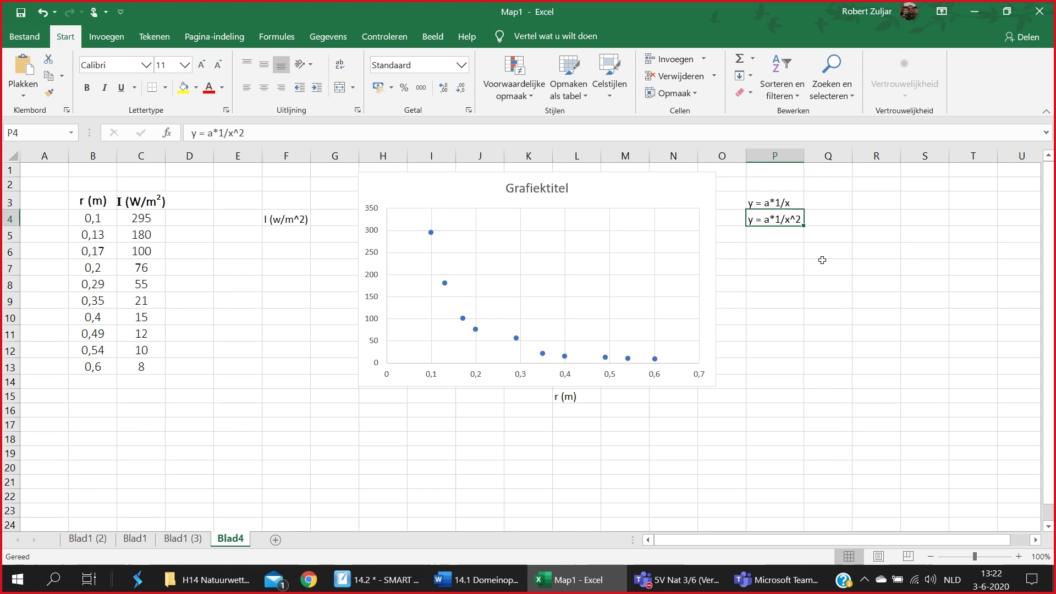
{"action": "left_click", "coordinate": [184, 88]}
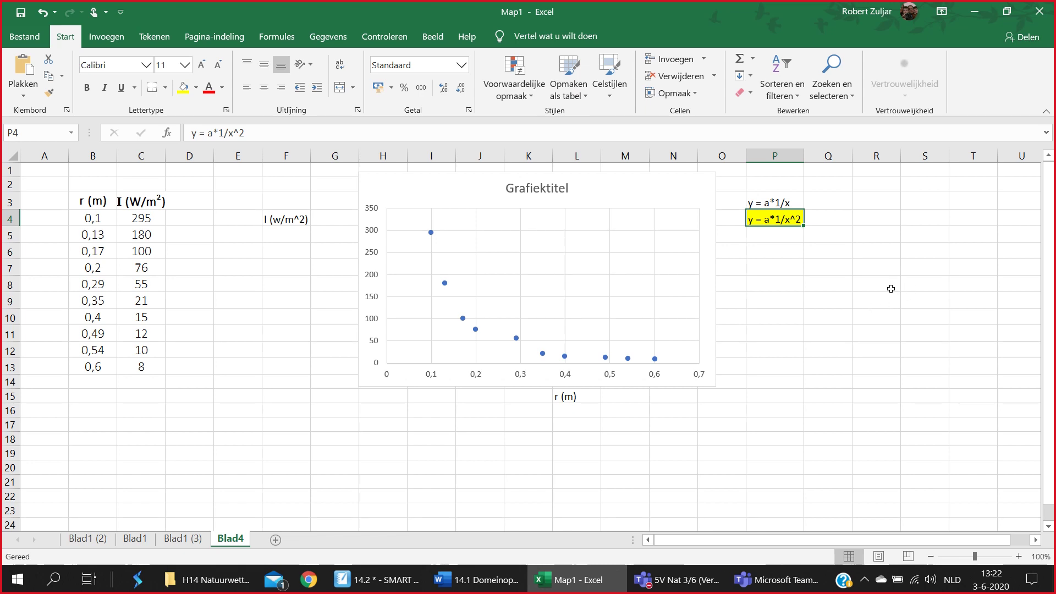
- Enter the substitution "z = 1/x^2" as text in cell P6
{"action": "left_click", "coordinate": [765, 253]}
{"action": "type", "text": "z = 1/x2"}
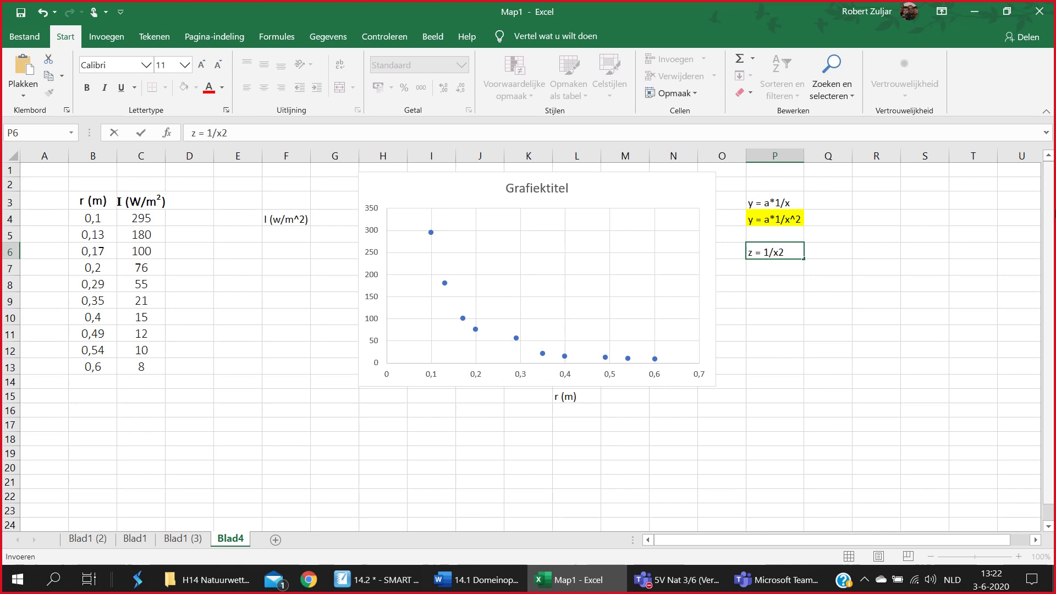
{"action": "key", "text": "BackSpace"}
{"action": "type", "text": "^2"}
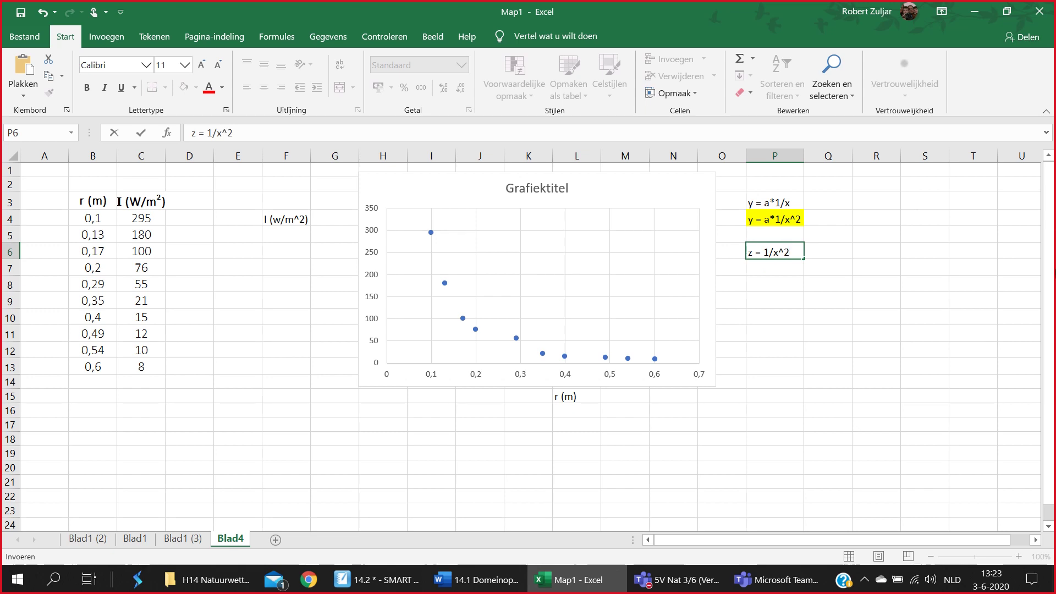
{"action": "left_click", "coordinate": [862, 319]}
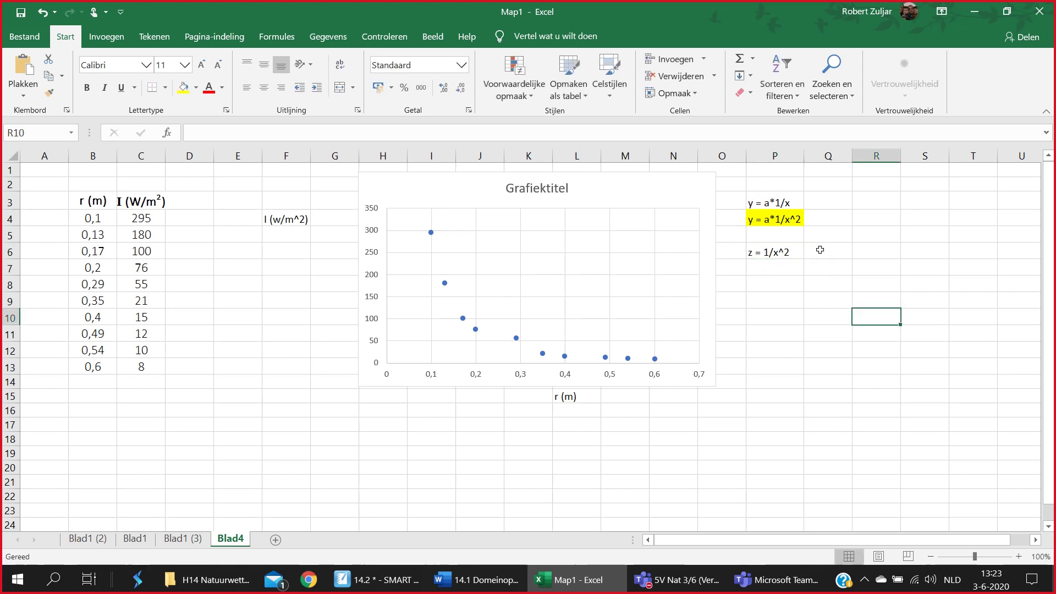
- Enter the linearised relation "y = a·z" as text in cell P7, directly below the substitution
{"action": "left_click", "coordinate": [788, 254]}
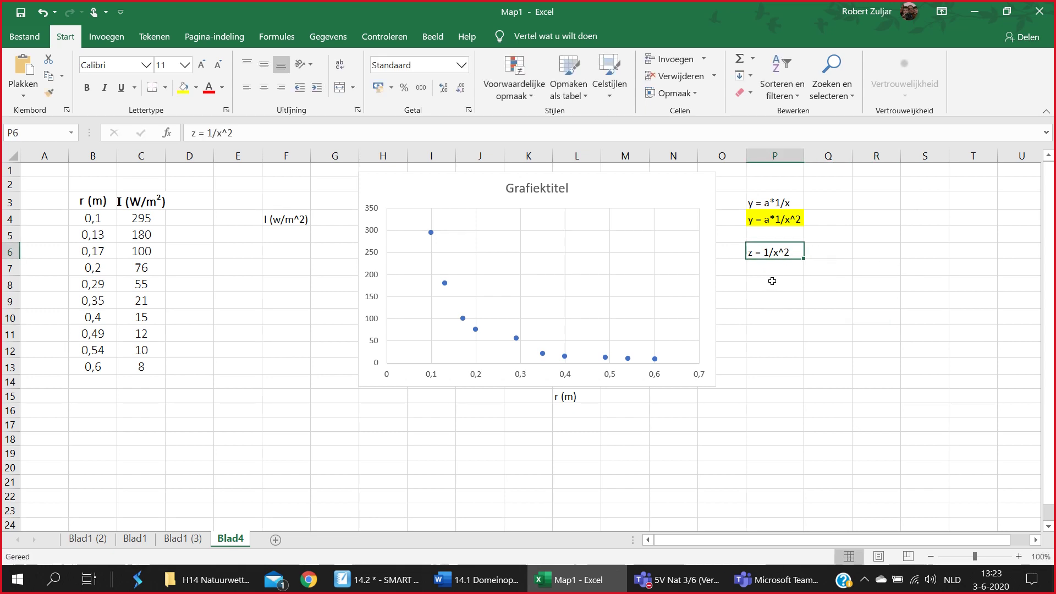
{"action": "left_click", "coordinate": [791, 268]}
{"action": "type", "text": "y"}
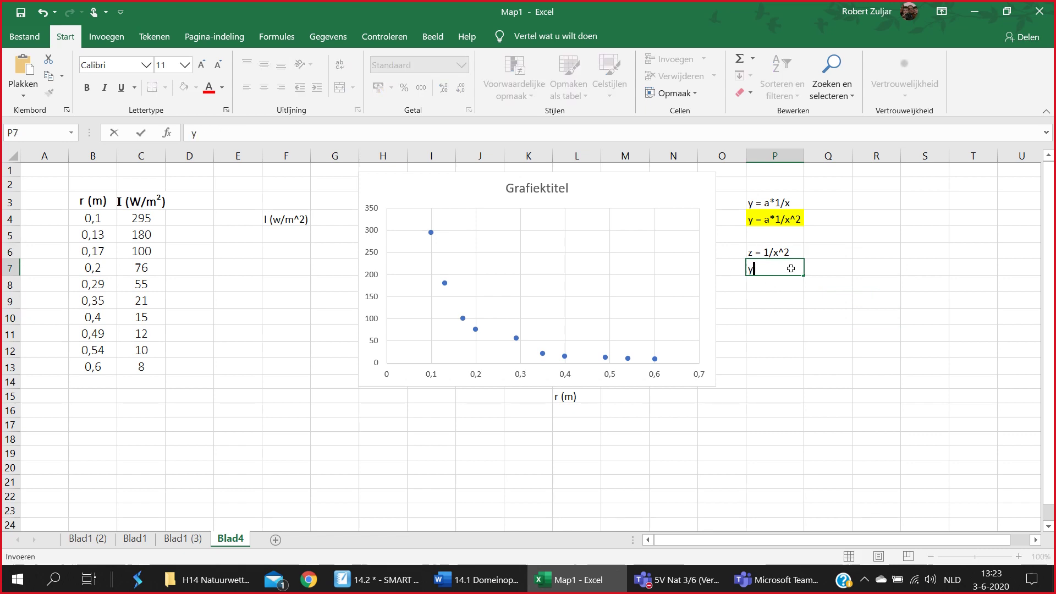
{"action": "type", "text": " = a·z"}
{"action": "left_click", "coordinate": [781, 318]}
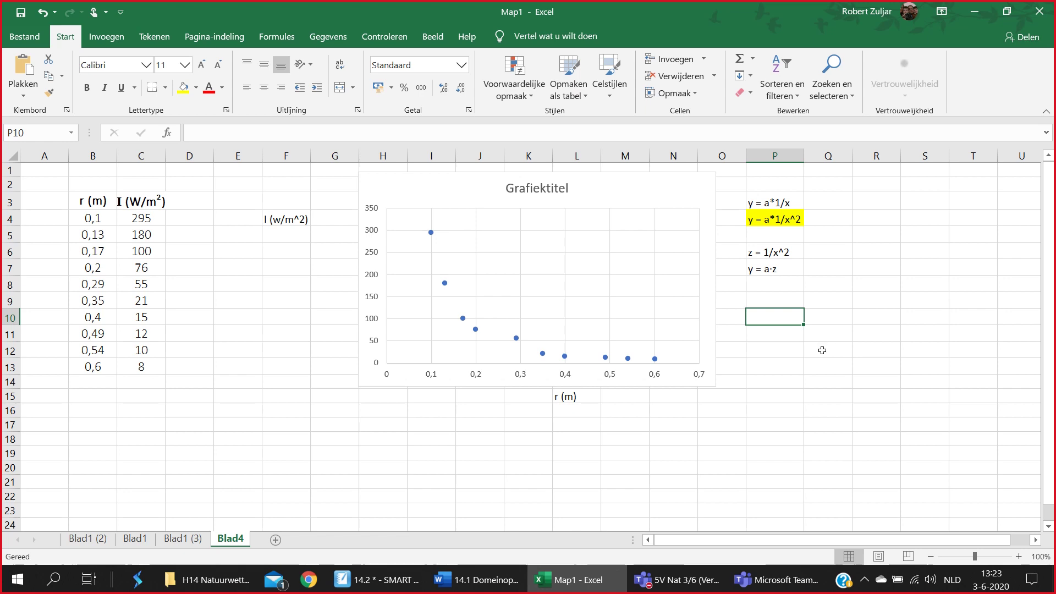
- Widen column A and enter the heading "z (1/m^2)" in cell A3, beside the r and I columns
{"action": "scroll", "coordinate": [822, 351], "scroll_direction": "up", "scroll_amount": 1, "text": "ctrl"}
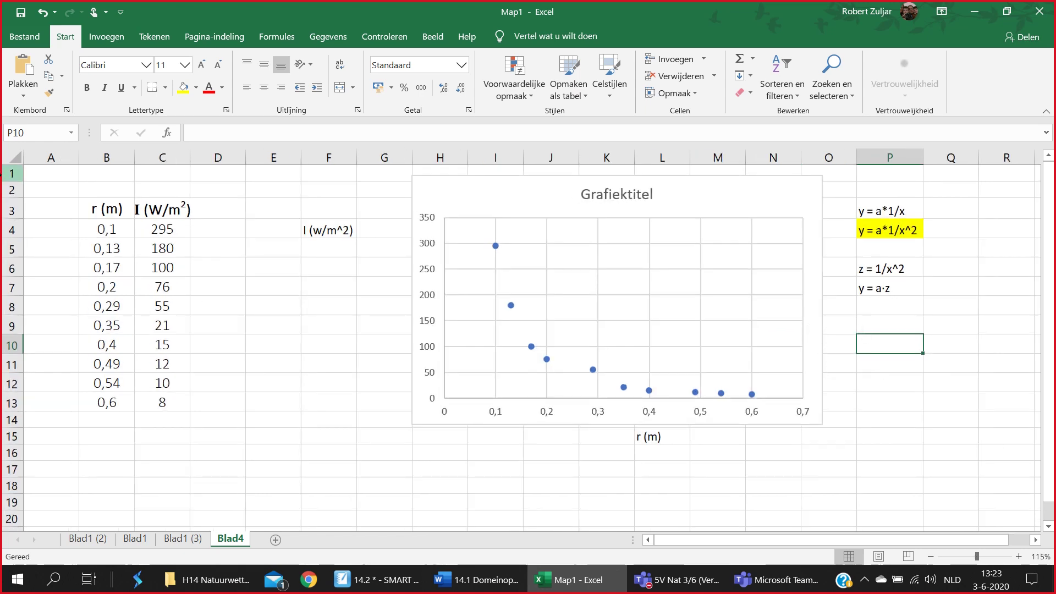
{"action": "left_click", "coordinate": [66, 206]}
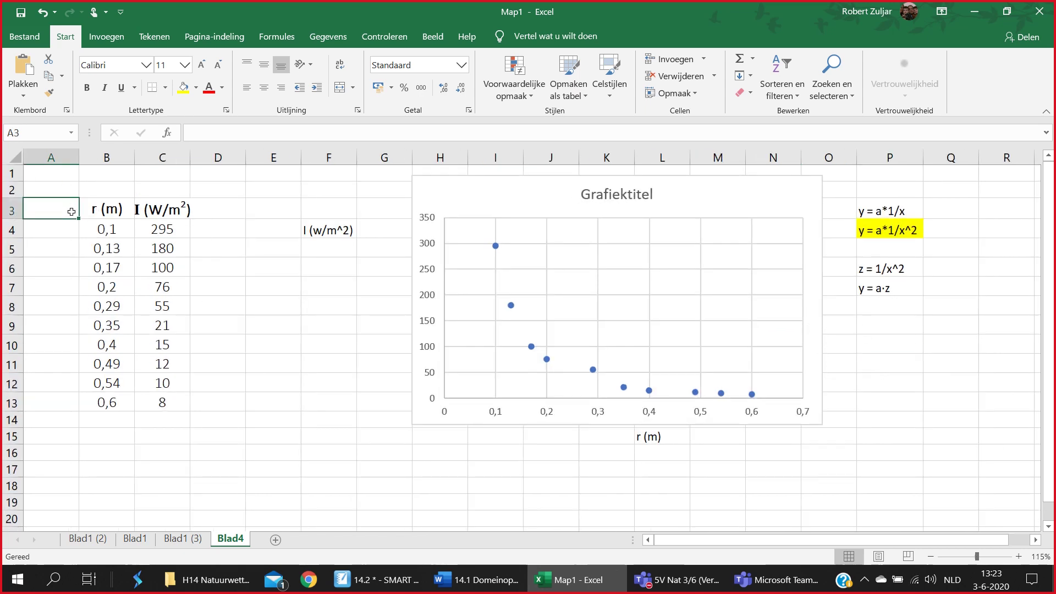
{"action": "left_click_drag", "start_coordinate": [79, 158], "coordinate": [112, 158]}
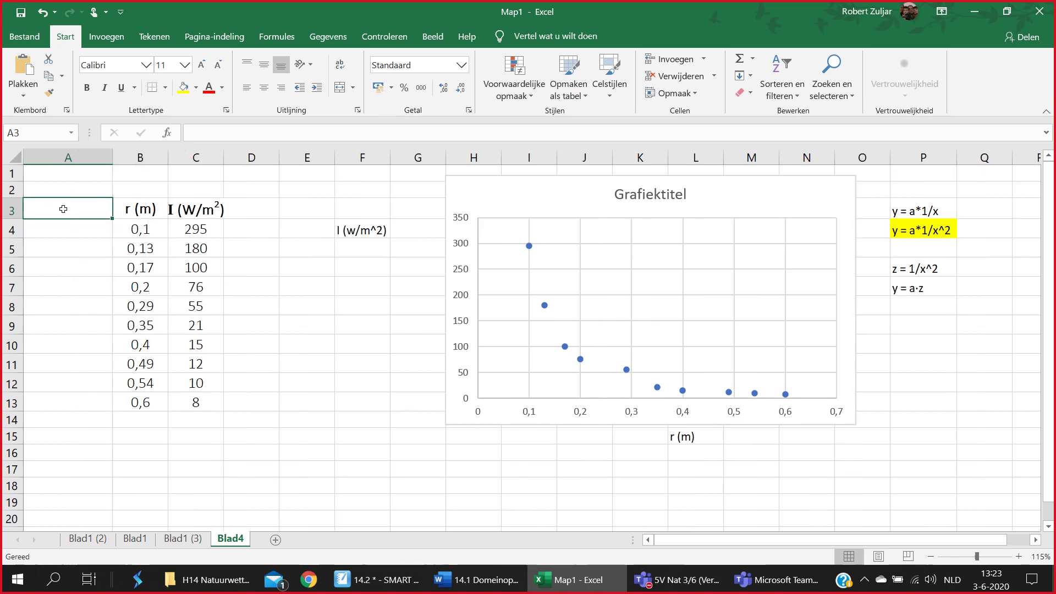
{"action": "type", "text": "z"}
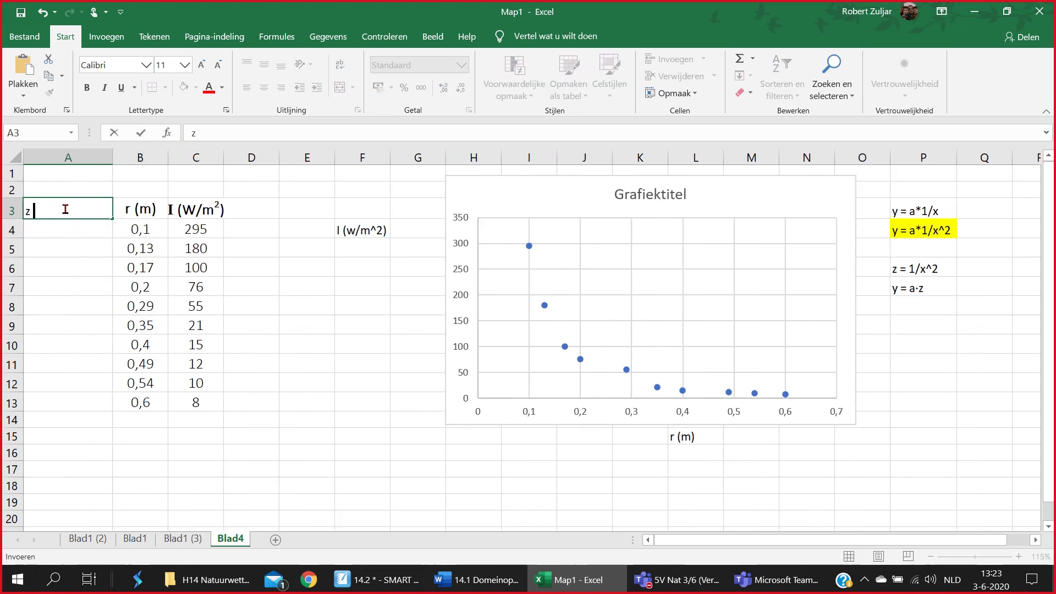
{"action": "type", "text": "("}
{"action": "type", "text": "1/m"}
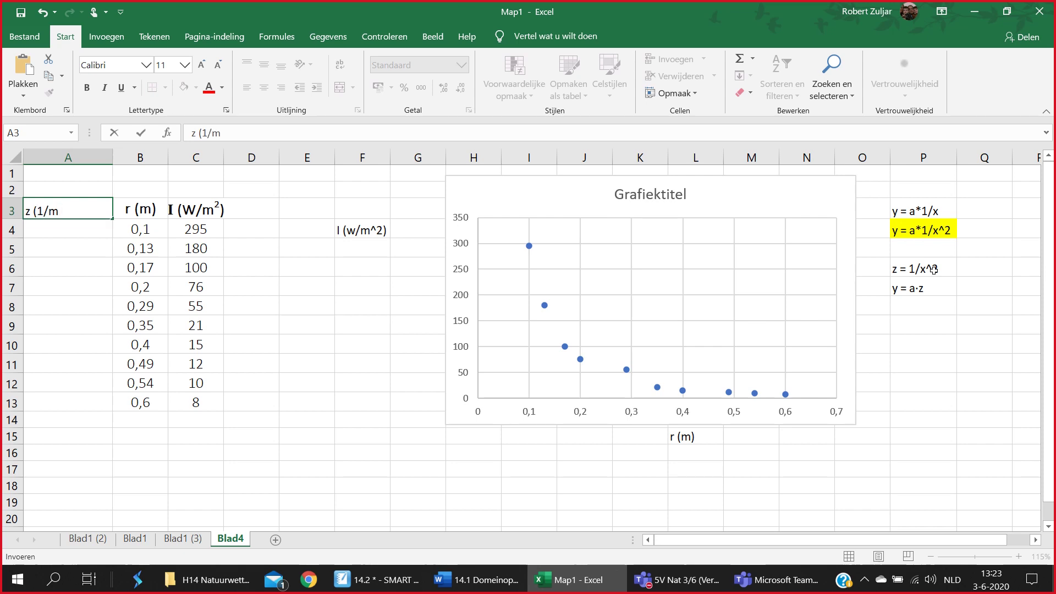
{"action": "type", "text": "^2)"}
{"action": "left_click", "coordinate": [102, 268]}
- Enter the formula =1/B4^2 in cell A4 and fill it down through A13
{"action": "left_click", "coordinate": [85, 228]}
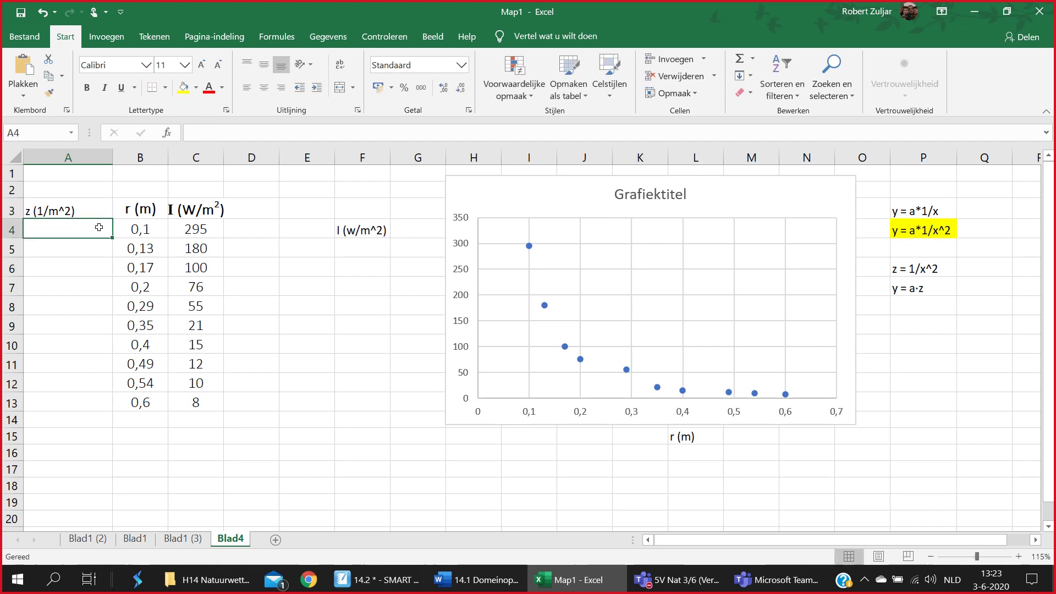
{"action": "type", "text": "="}
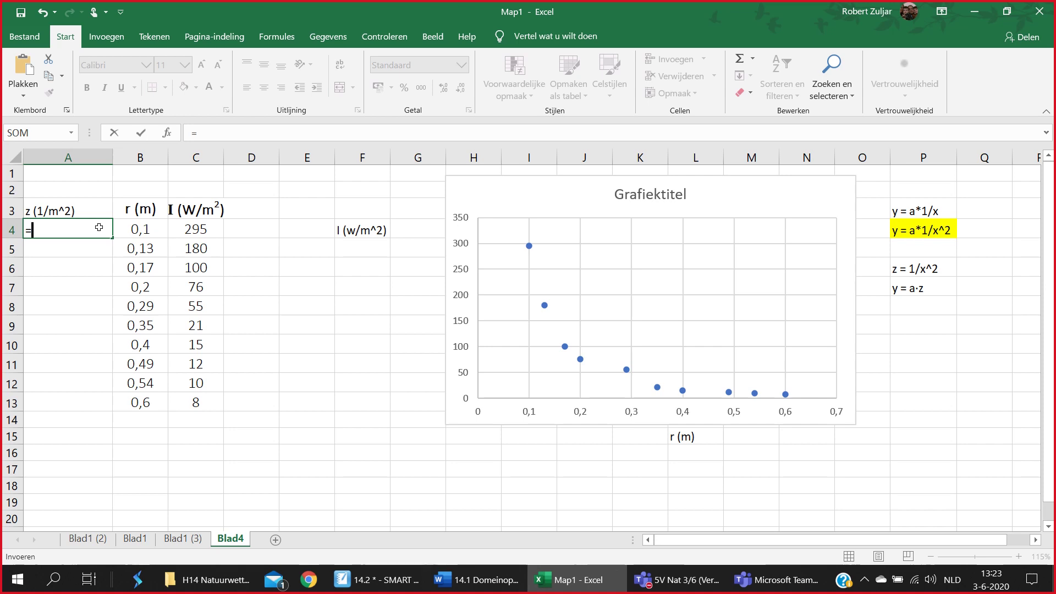
{"action": "type", "text": "1/"}
{"action": "left_click", "coordinate": [144, 229]}
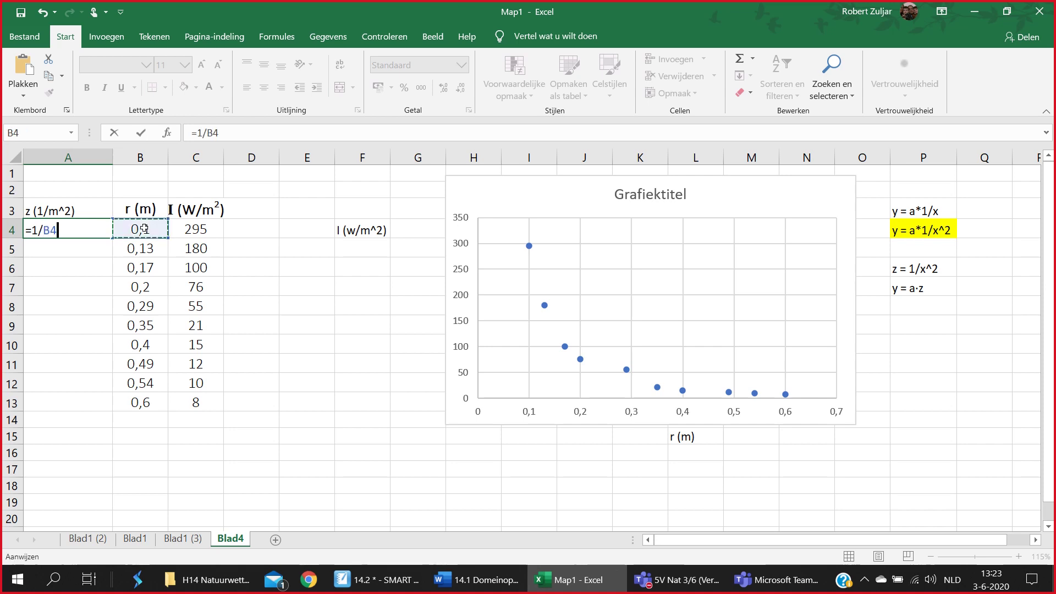
{"action": "type", "text": "^2"}
{"action": "key", "text": "Return"}
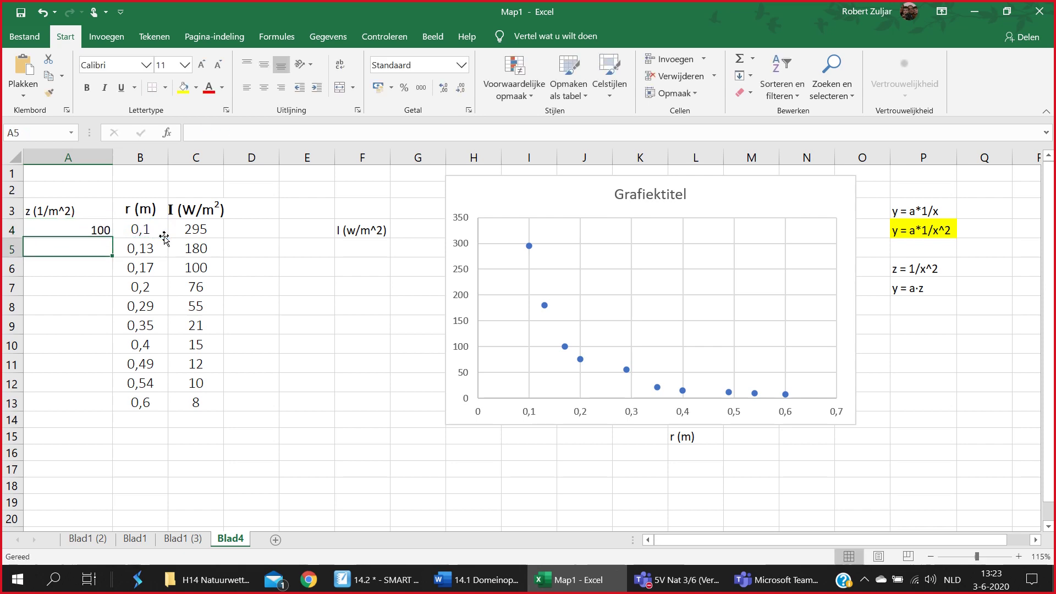
{"action": "left_click", "coordinate": [100, 221]}
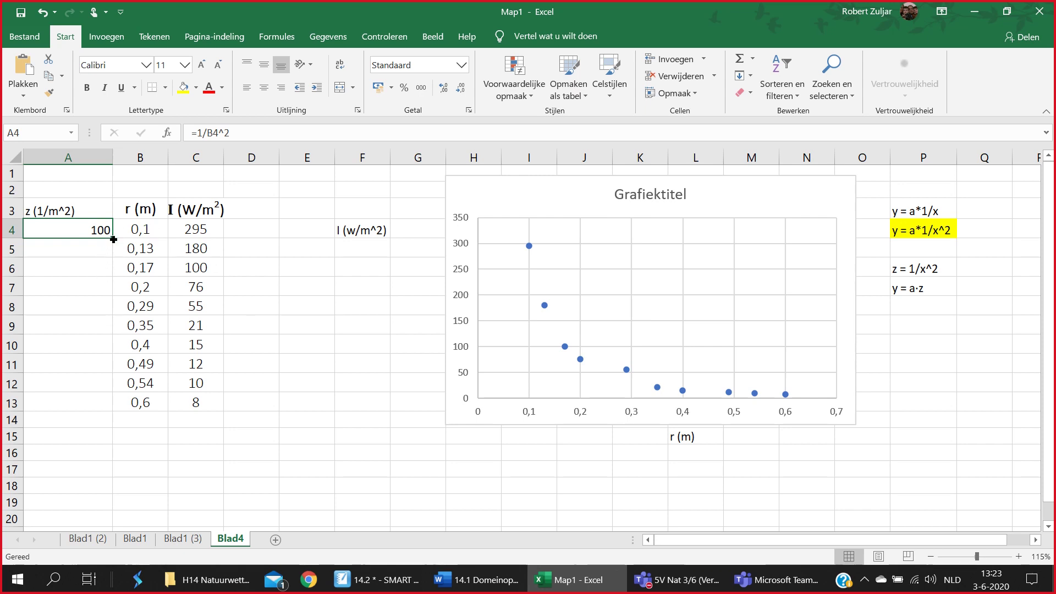
{"action": "left_click_drag", "start_coordinate": [114, 240], "coordinate": [115, 412]}
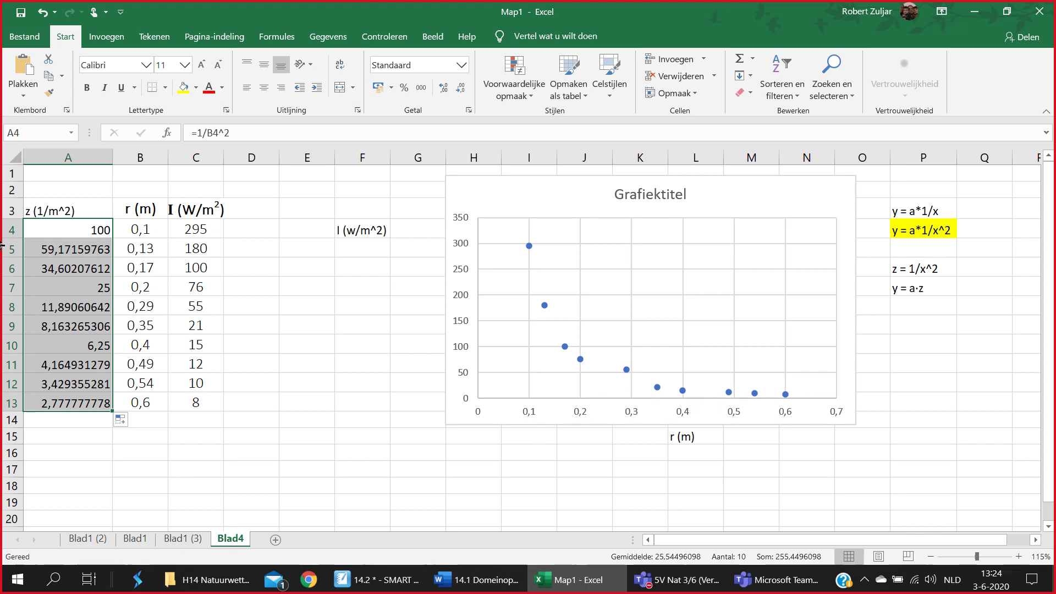
- Insert a scatter chart plotting I (C4:C13) against z (A4:A13), and place it directly below the existing chart
{"action": "left_click_drag", "start_coordinate": [198, 228], "coordinate": [197, 406]}
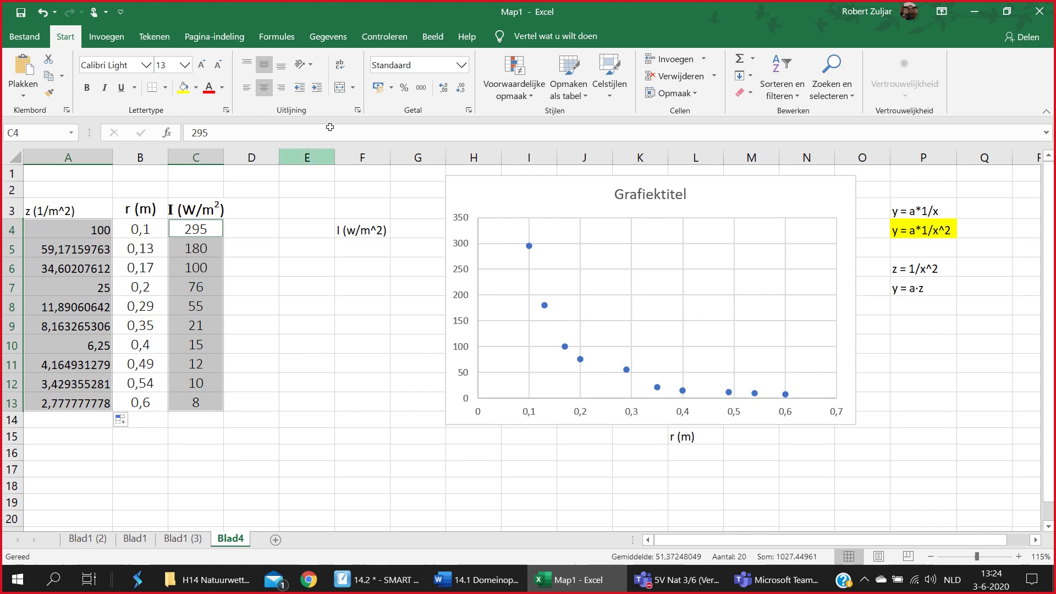
{"action": "left_click", "coordinate": [105, 37]}
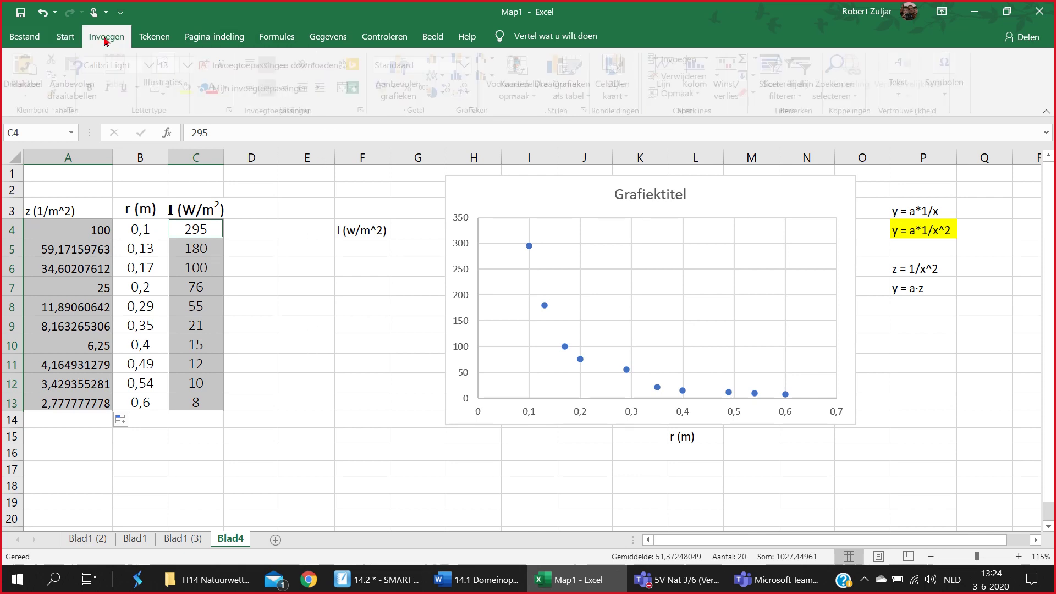
{"action": "left_click", "coordinate": [440, 81]}
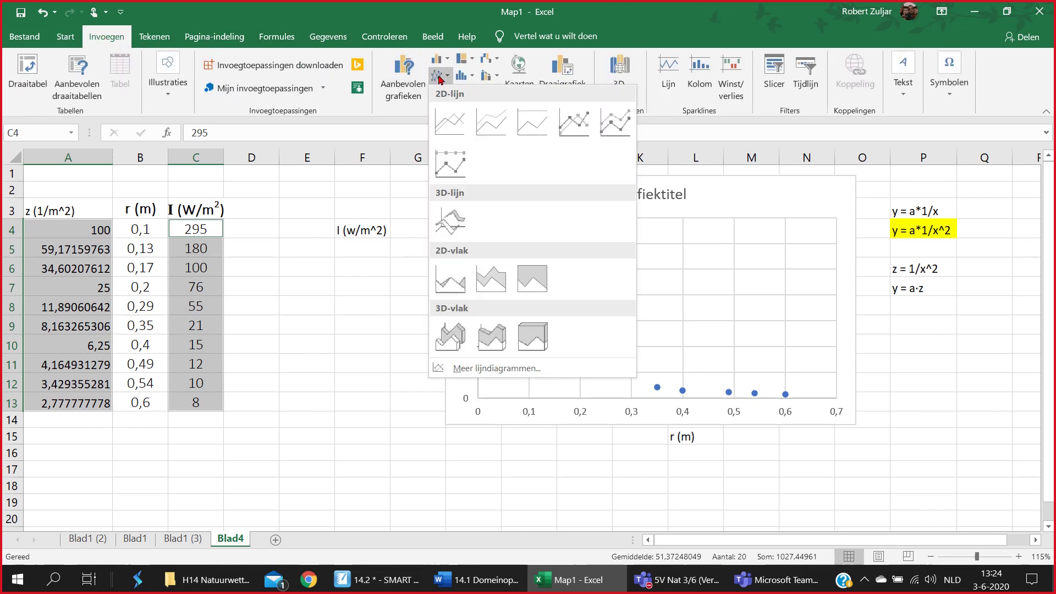
{"action": "left_click", "coordinate": [497, 368]}
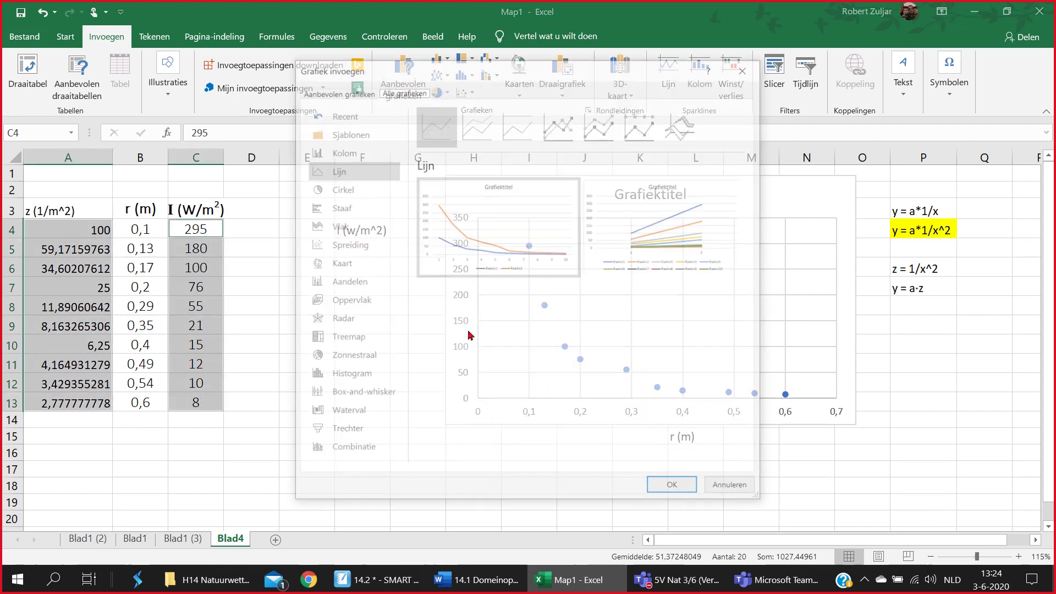
{"action": "left_click", "coordinate": [344, 245]}
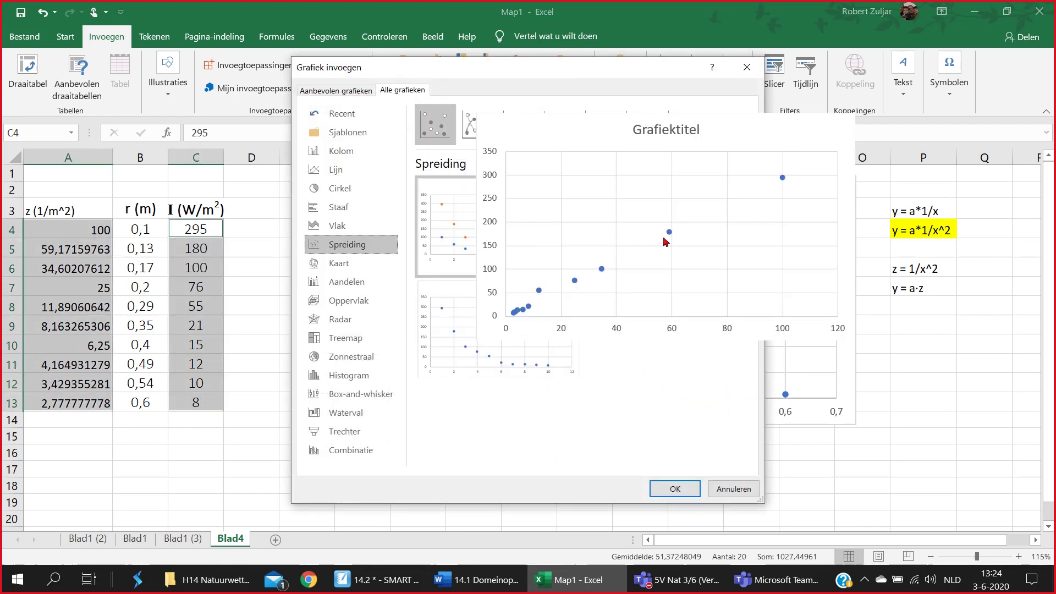
{"action": "left_click", "coordinate": [666, 242]}
{"action": "left_click", "coordinate": [675, 489]}
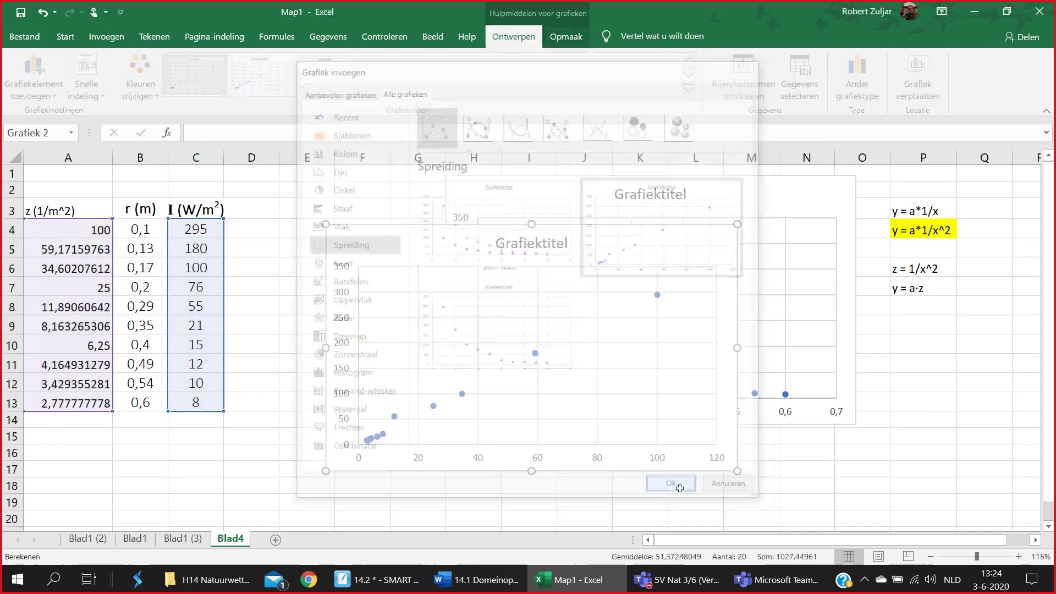
{"action": "left_click_drag", "start_coordinate": [335, 256], "coordinate": [500, 460]}
{"action": "left_click", "coordinate": [350, 456]}
- Label the new chart's vertical axis by entering "I(W/m^2)" in cell F18
{"action": "scroll", "coordinate": [395, 420], "scroll_direction": "down", "scroll_amount": 4}
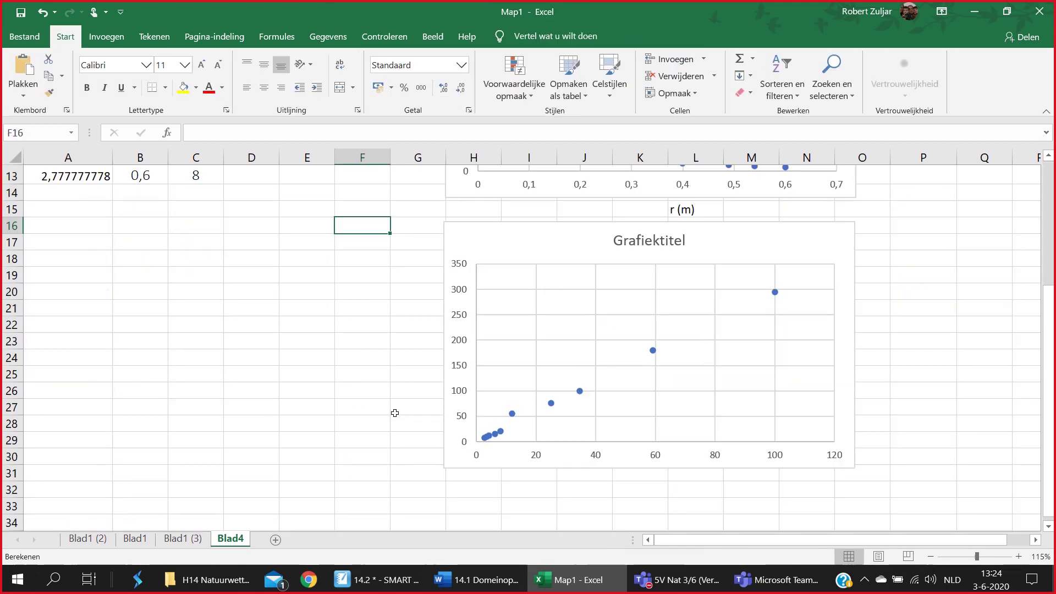
{"action": "scroll", "coordinate": [392, 393], "scroll_direction": "up", "scroll_amount": 1}
{"action": "left_click", "coordinate": [379, 322]}
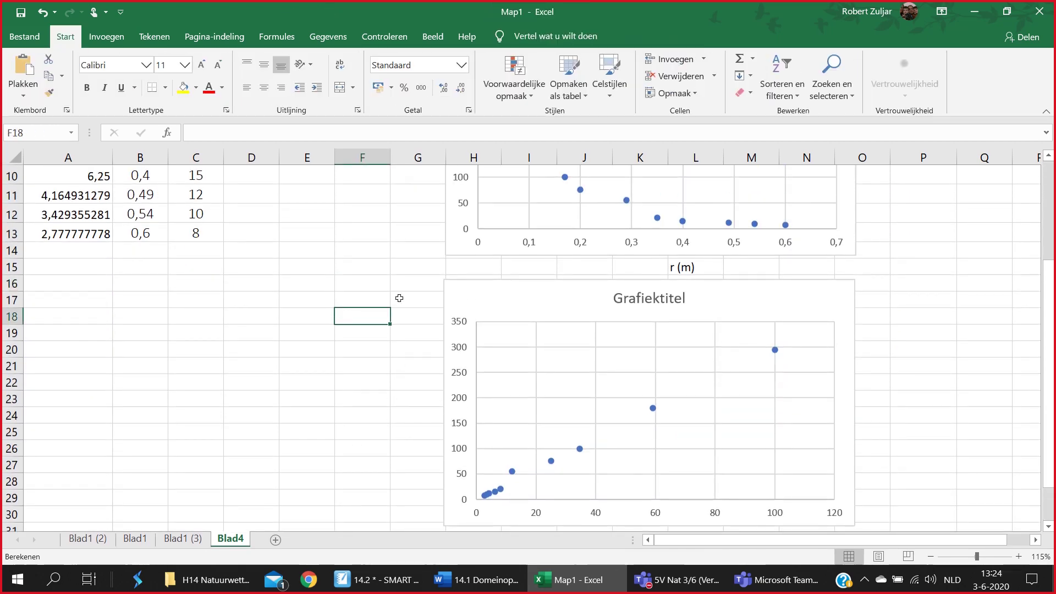
{"action": "type", "text": "l(W"}
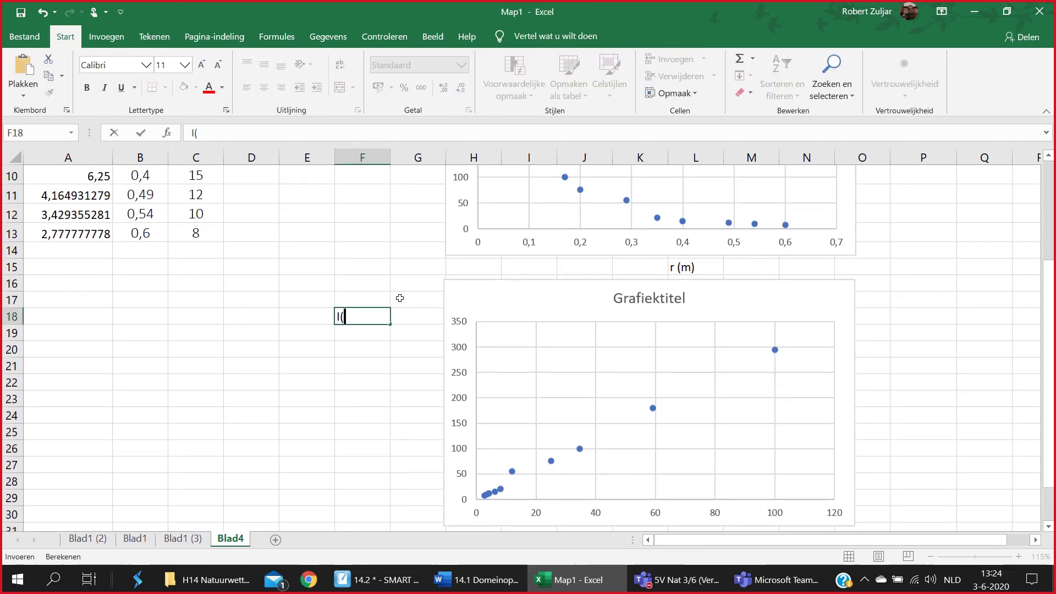
{"action": "type", "text": "/m^2)"}
{"action": "left_click", "coordinate": [275, 446]}
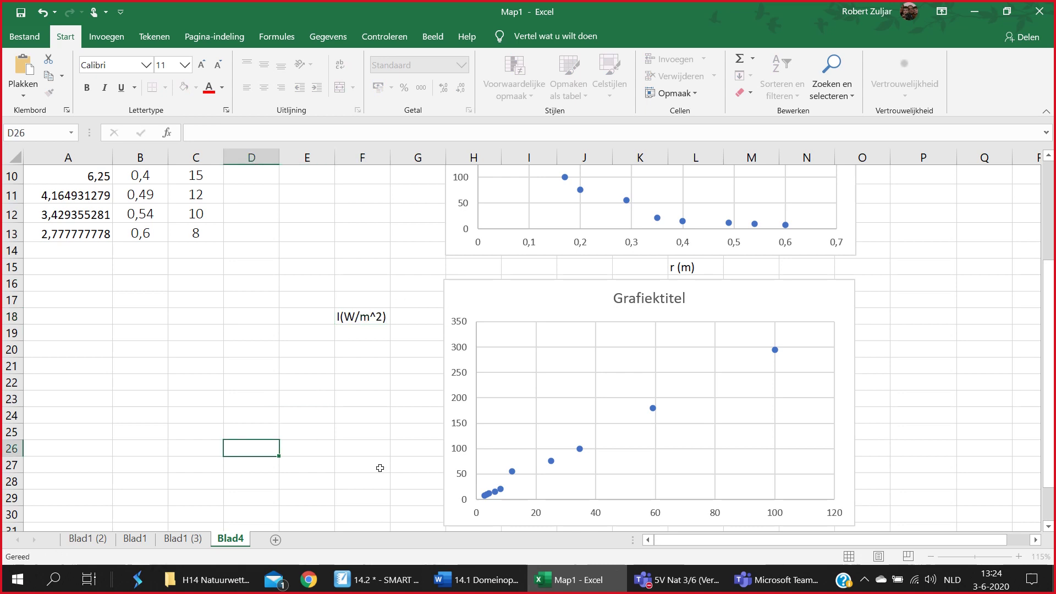
- Label the new chart's horizontal axis by entering "z (1/m^2)" in cell K32
{"action": "scroll", "coordinate": [478, 455], "scroll_direction": "down", "scroll_amount": 1}
{"action": "left_click", "coordinate": [654, 485]}
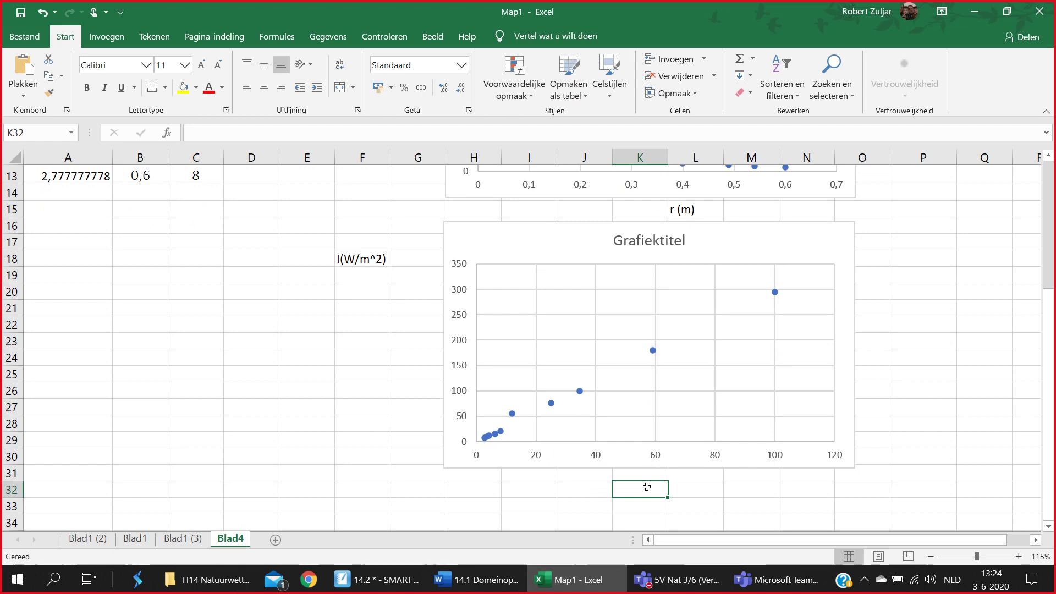
{"action": "type", "text": "z (1/m^2)"}
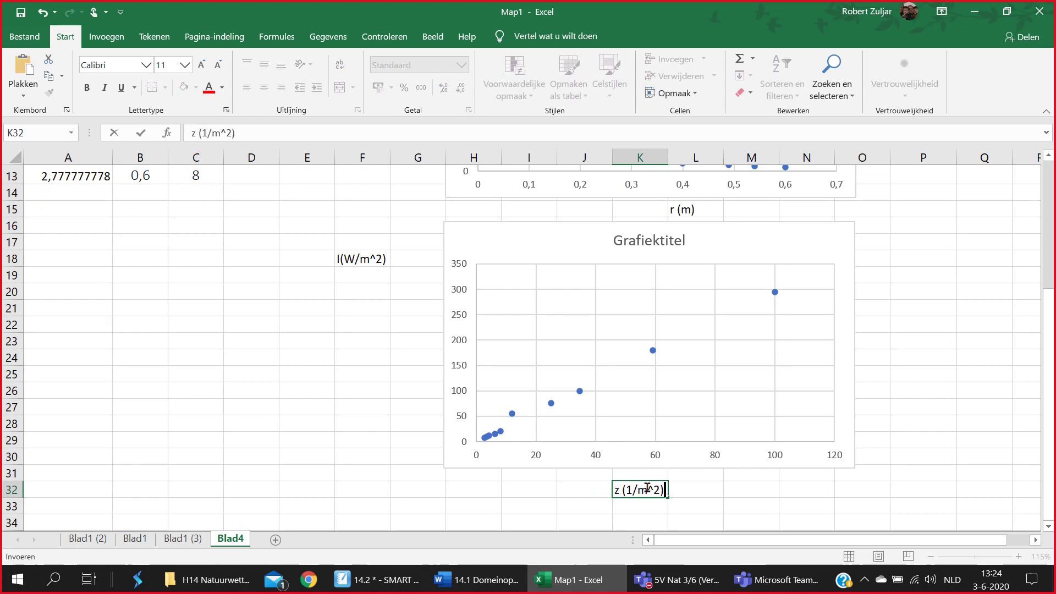
{"action": "left_click", "coordinate": [346, 406]}
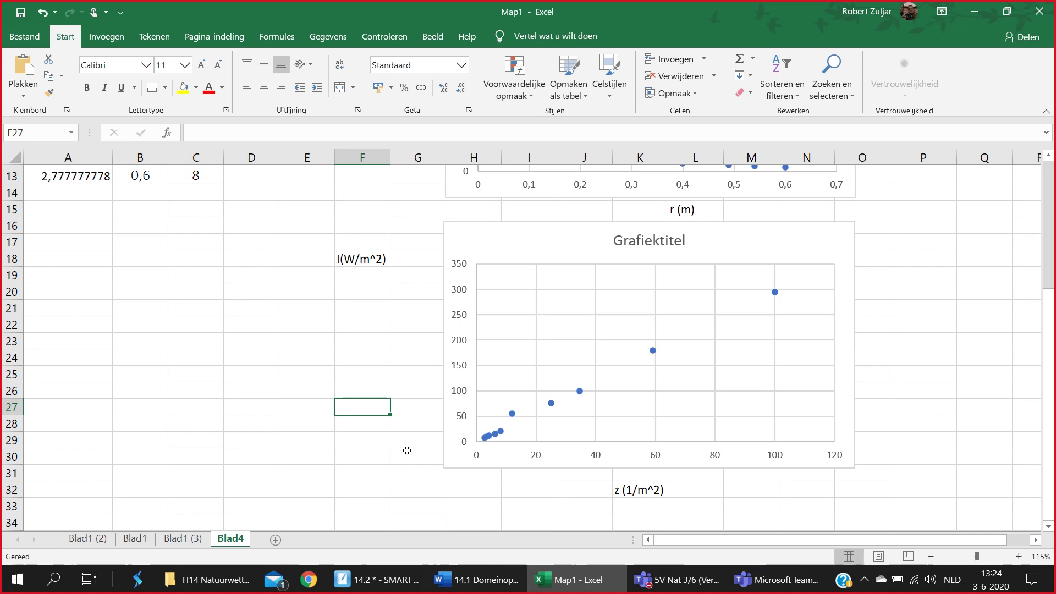
- Compare the coefficient a in the relation "y = a·z" in cell P7 with the points in the I against z chart
{"action": "scroll", "coordinate": [408, 451], "scroll_direction": "up", "scroll_amount": 4}
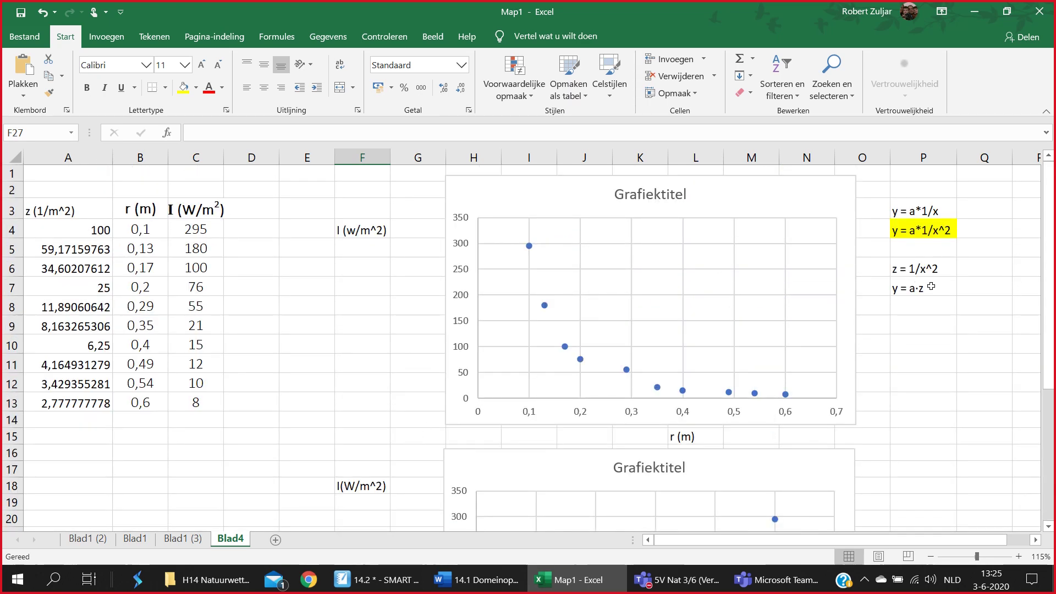
{"action": "double_click", "coordinate": [914, 289]}
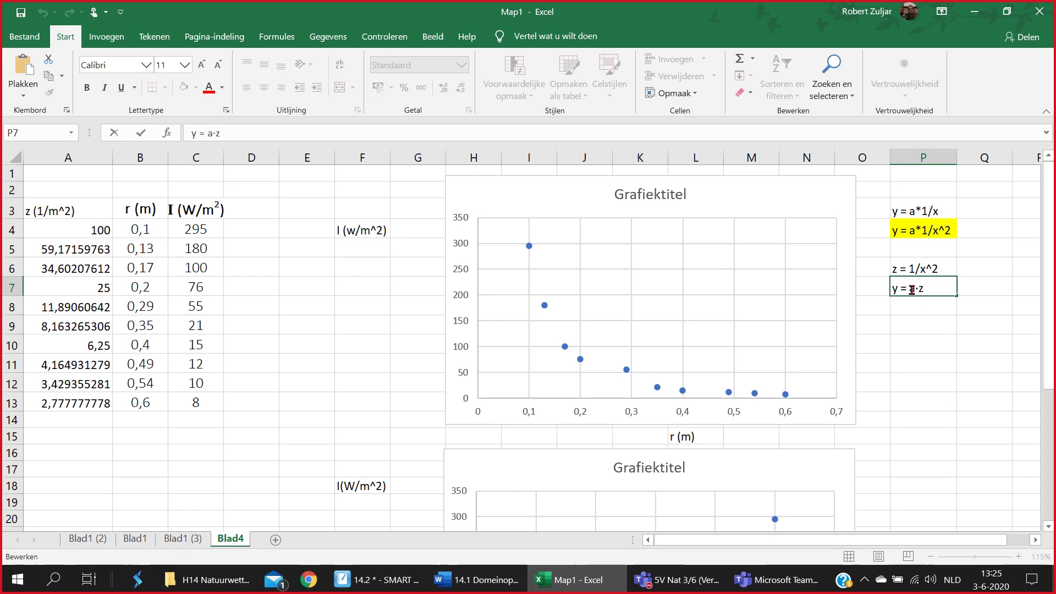
{"action": "double_click", "coordinate": [911, 289]}
{"action": "scroll", "coordinate": [940, 386], "scroll_direction": "down", "scroll_amount": 4}
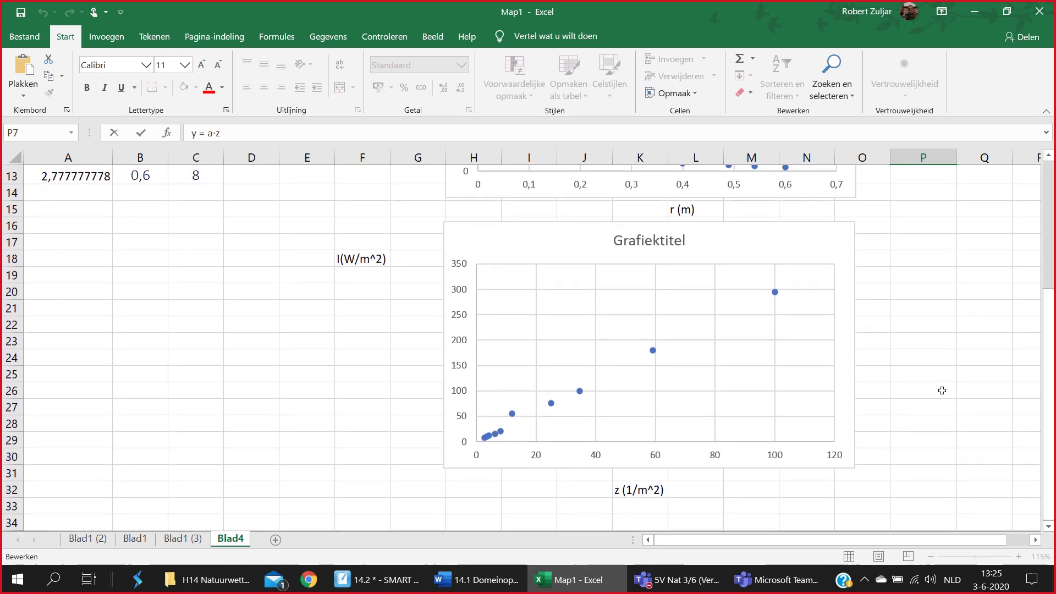
{"action": "scroll", "coordinate": [942, 391], "scroll_direction": "up", "scroll_amount": 4}
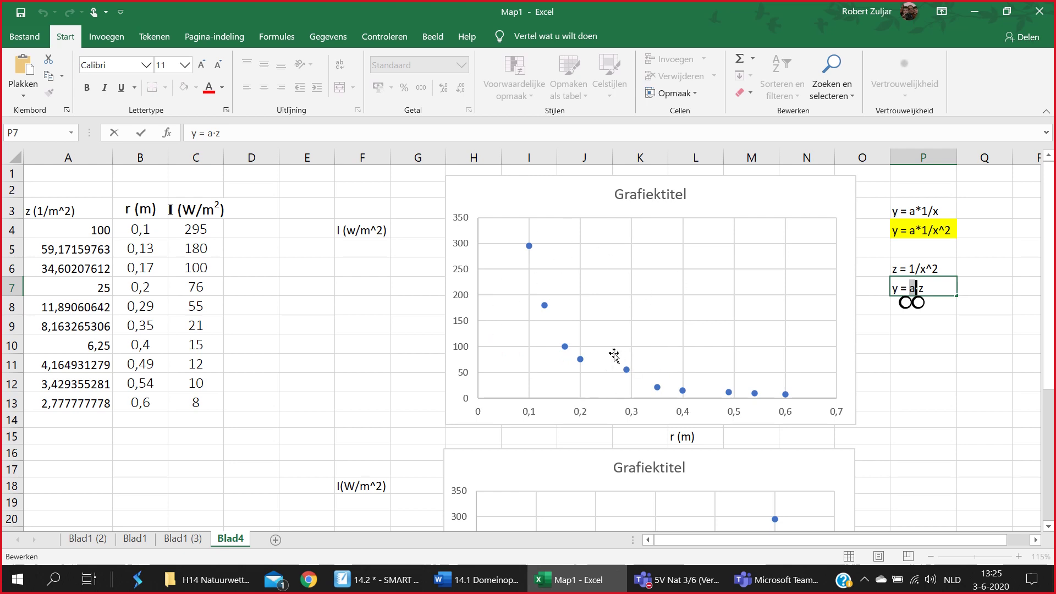
{"action": "scroll", "coordinate": [628, 378], "scroll_direction": "down", "scroll_amount": 2}
{"action": "scroll", "coordinate": [627, 378], "scroll_direction": "down", "scroll_amount": 2}
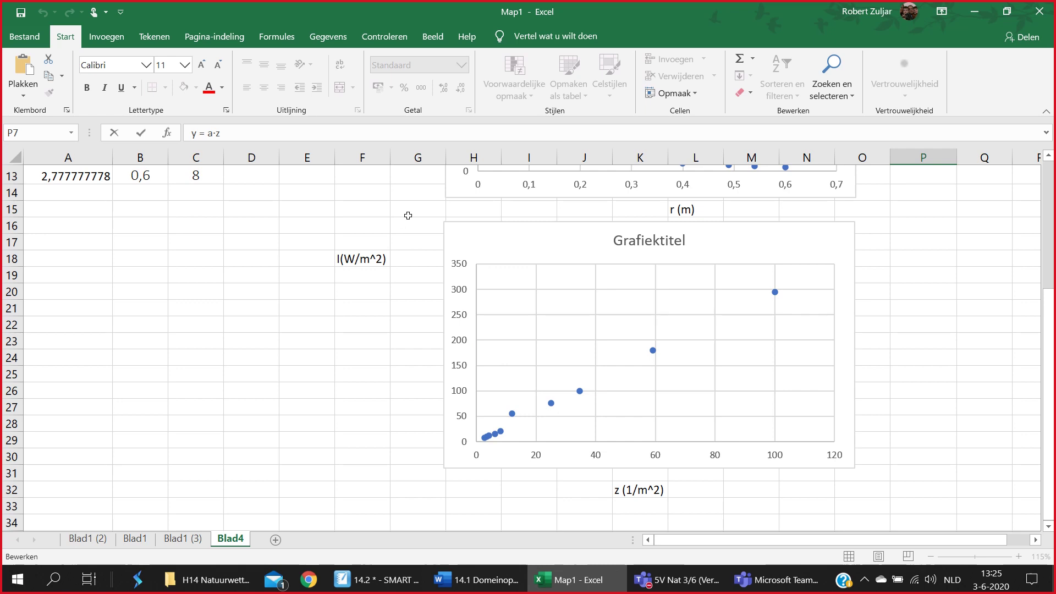
{"action": "left_click_drag", "start_coordinate": [408, 215], "coordinate": [435, 242]}
{"action": "left_click", "coordinate": [407, 358]}
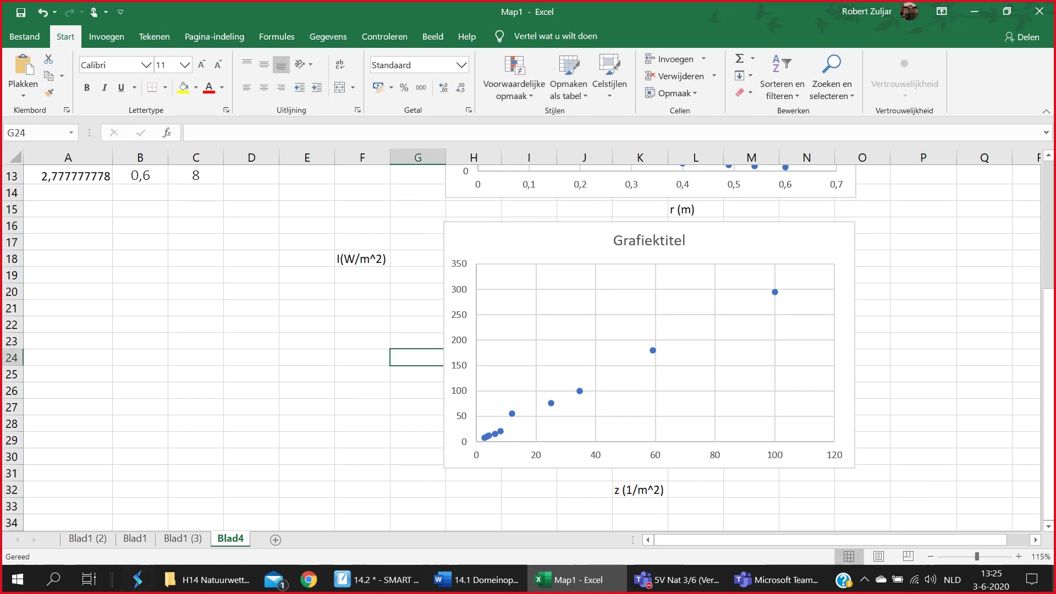
- Open Knipprogramma and capture a rectangular snip of the I against z chart
{"action": "left_click", "coordinate": [54, 579]}
{"action": "type", "text": "knip"}
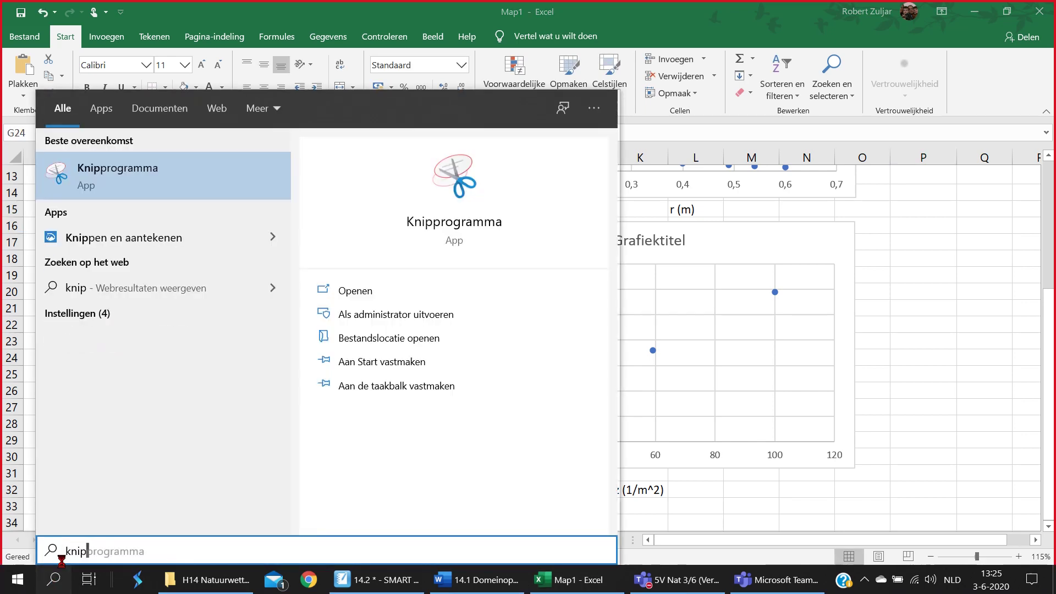
{"action": "left_click", "coordinate": [455, 177]}
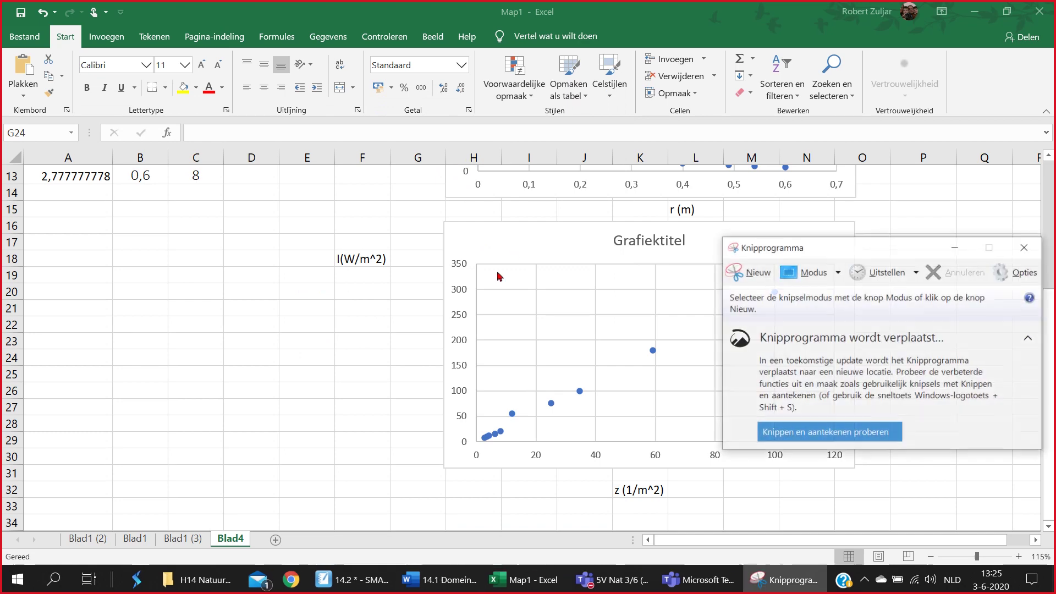
{"action": "left_click", "coordinate": [732, 272]}
{"action": "left_click_drag", "start_coordinate": [420, 210], "coordinate": [874, 489]}
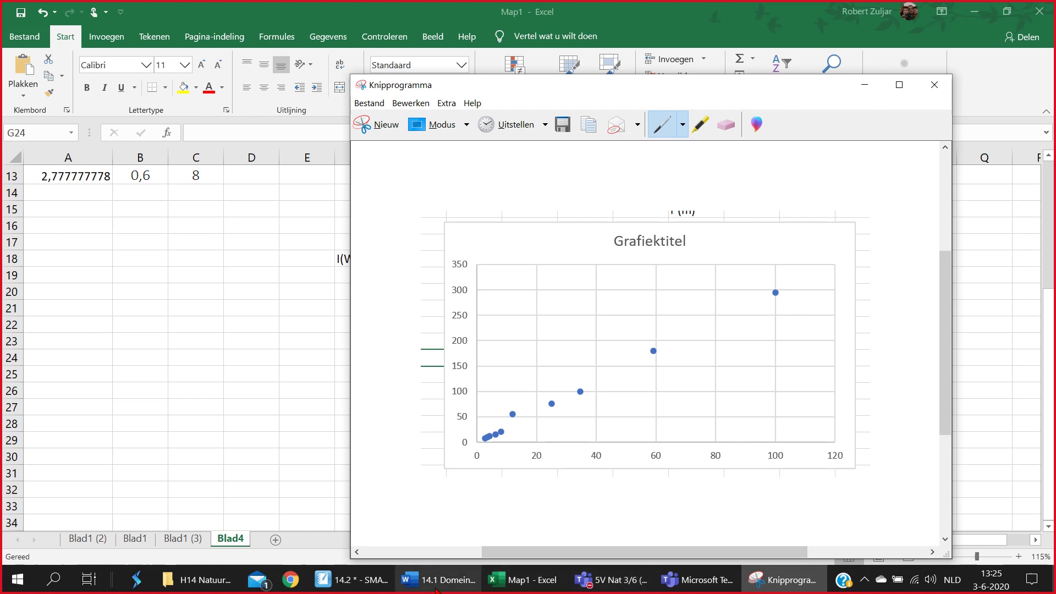
- Switch to SMART Notebook, paste the chart snip onto a new page, and move it upward
{"action": "left_click", "coordinate": [352, 580]}
{"action": "left_click", "coordinate": [85, 69]}
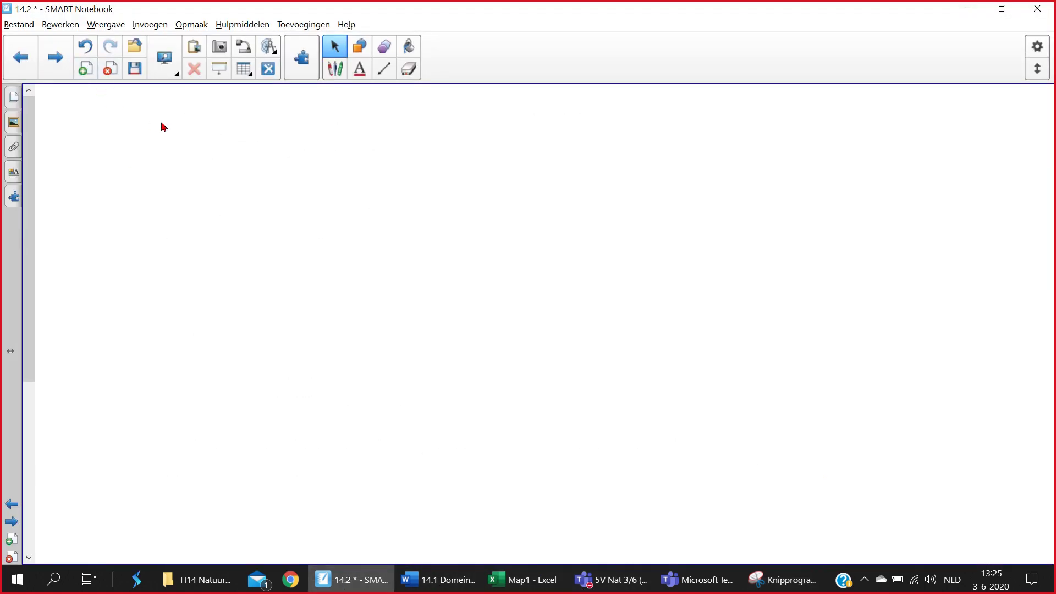
{"action": "key", "text": "ctrl+v"}
{"action": "left_click_drag", "start_coordinate": [450, 370], "coordinate": [435, 184]}
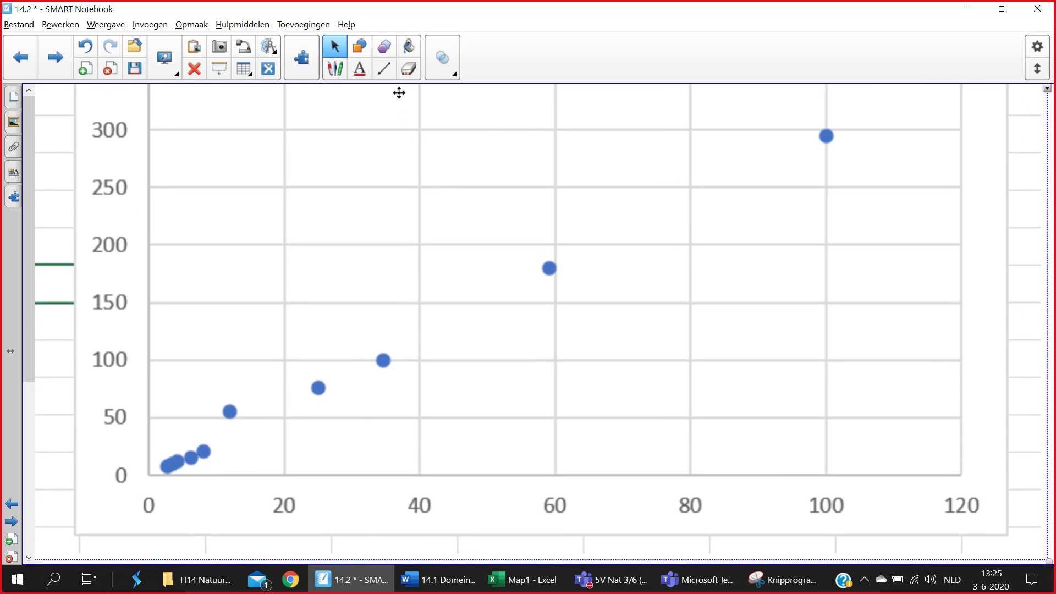
- Draw a straight red trend line through the chart points, from the origin to z = 100 and I = 300
{"action": "left_click", "coordinate": [384, 69]}
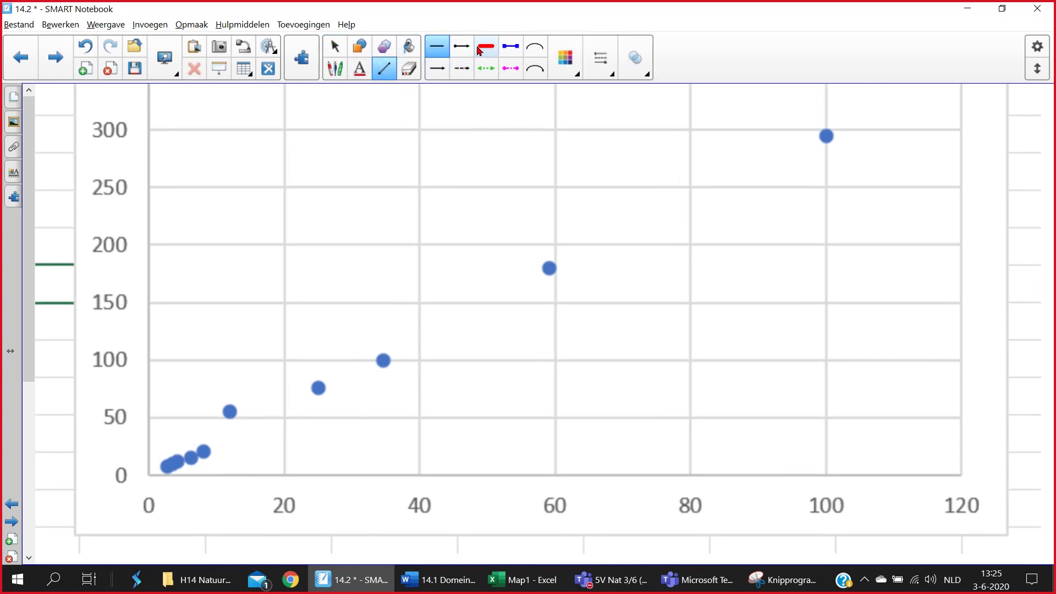
{"action": "left_click", "coordinate": [565, 56]}
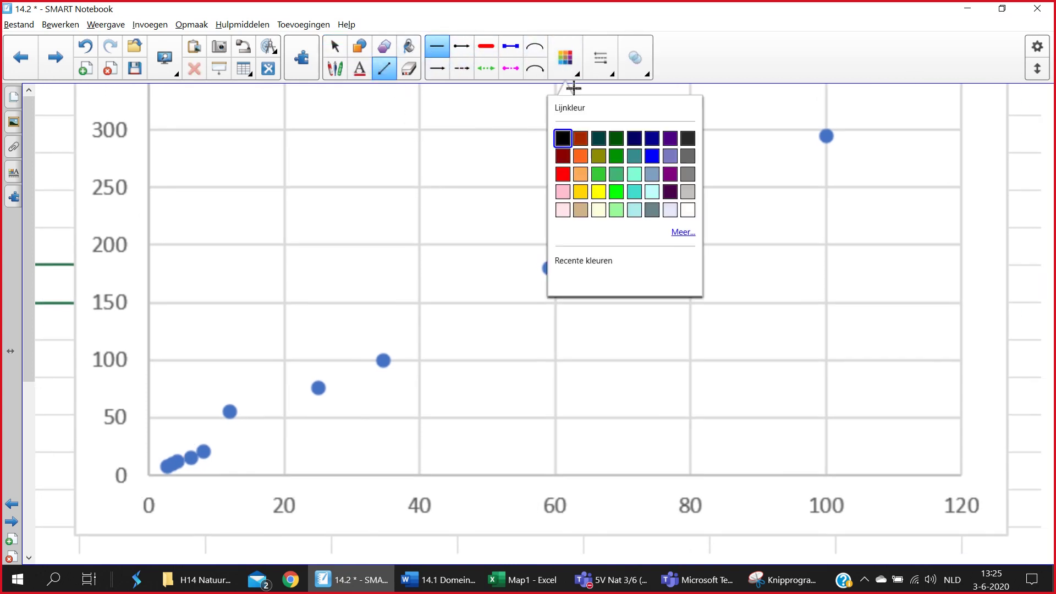
{"action": "left_click", "coordinate": [564, 175]}
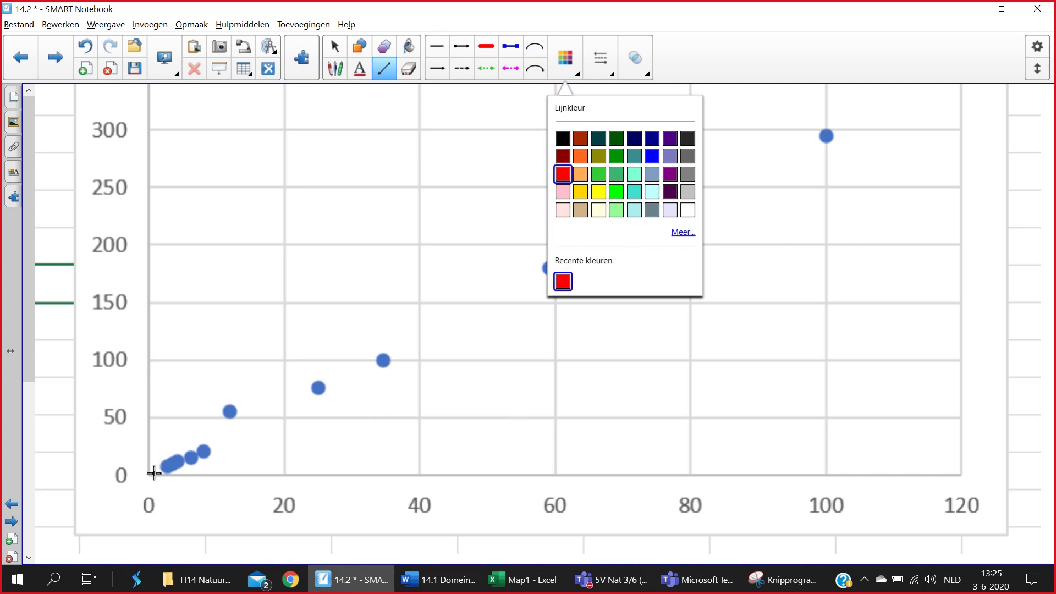
{"action": "left_click_drag", "start_coordinate": [151, 474], "coordinate": [853, 137]}
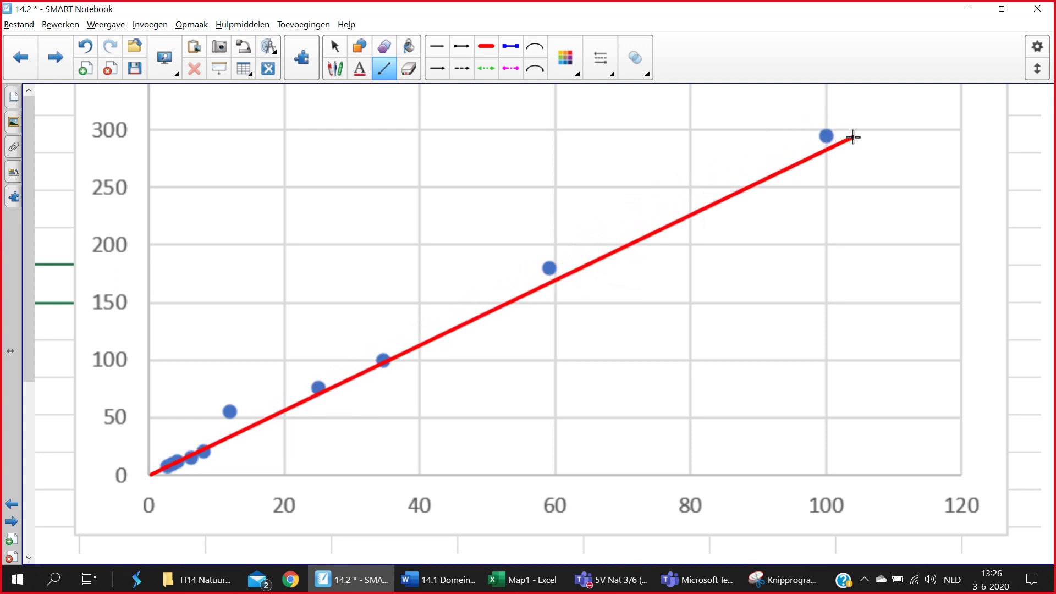
{"action": "left_click_drag", "start_coordinate": [853, 138], "coordinate": [826, 130]}
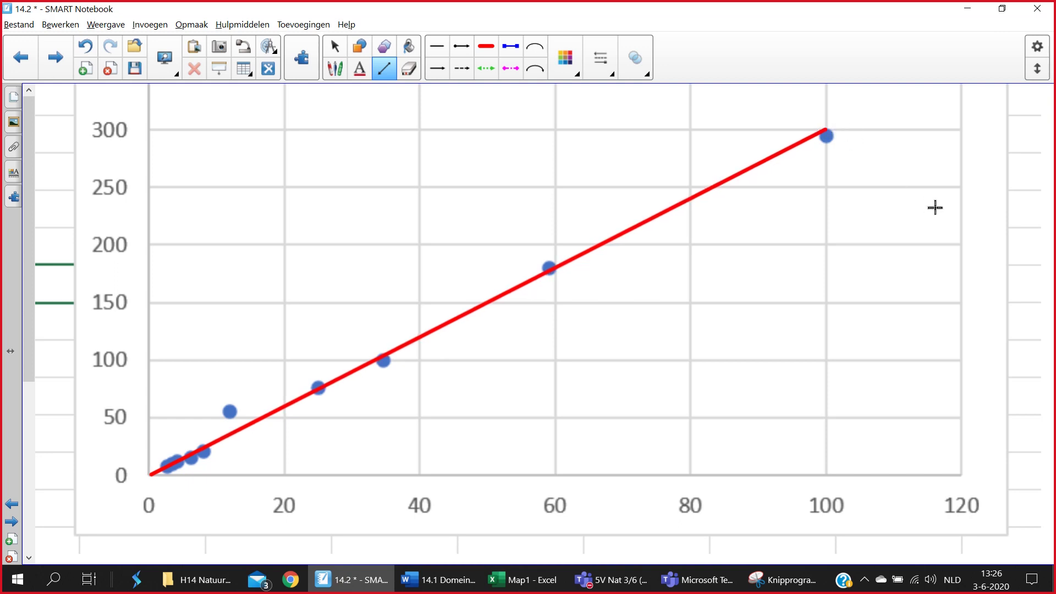
- Draw a small black circle around the upper end of the red line at z = 100
{"action": "left_click", "coordinate": [359, 46]}
{"action": "left_click_drag", "start_coordinate": [849, 106], "coordinate": [806, 127]}
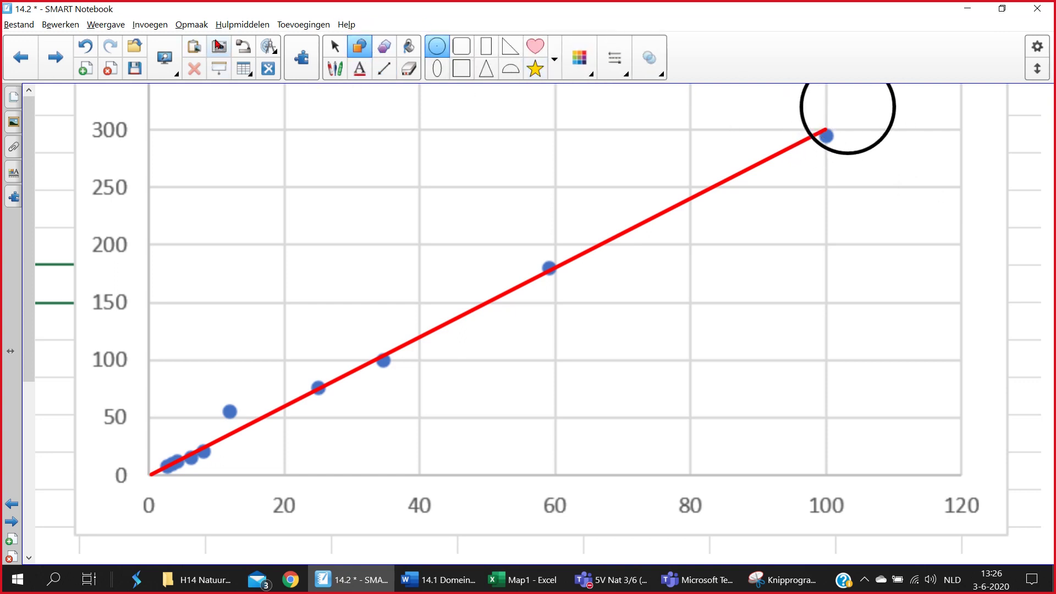
{"action": "key", "text": "ctrl+z"}
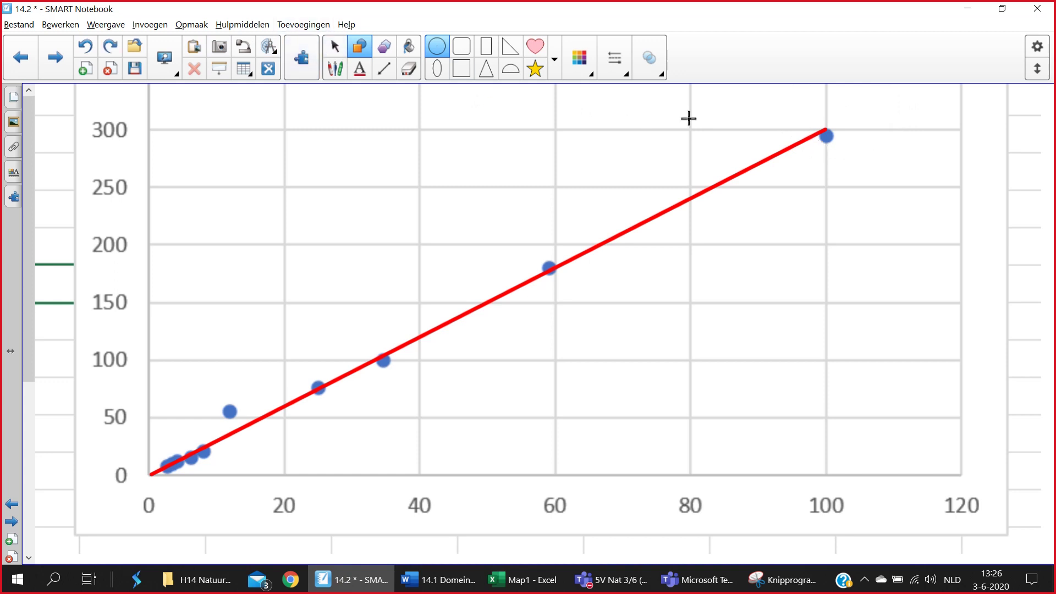
{"action": "left_click_drag", "start_coordinate": [826, 132], "coordinate": [832, 154]}
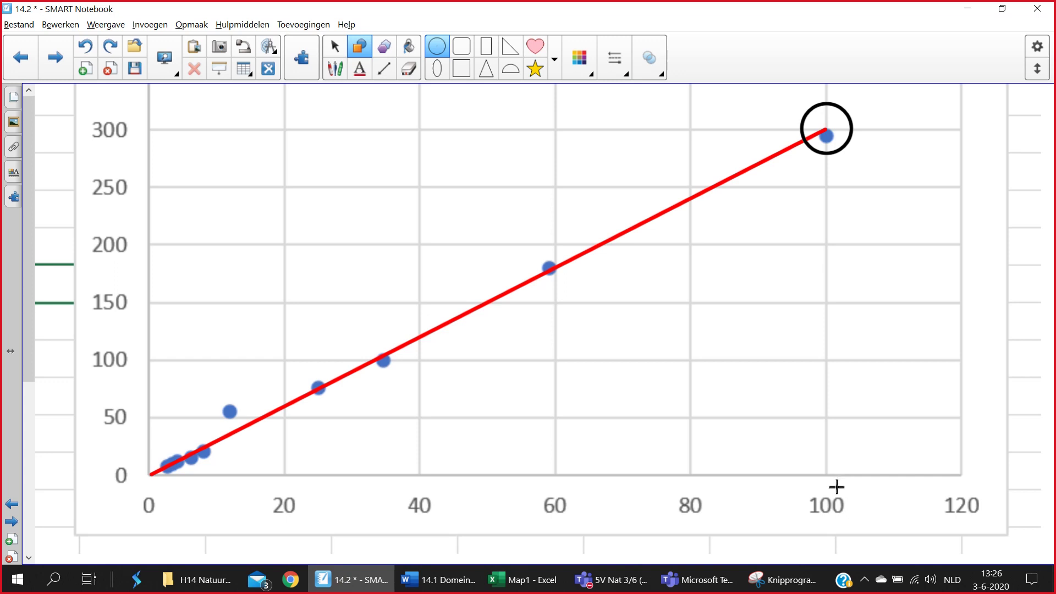
- Switch to Excel, review the relations in column P, and change the substitution in cell P6 to "z = 1/x"
{"action": "left_click", "coordinate": [526, 586]}
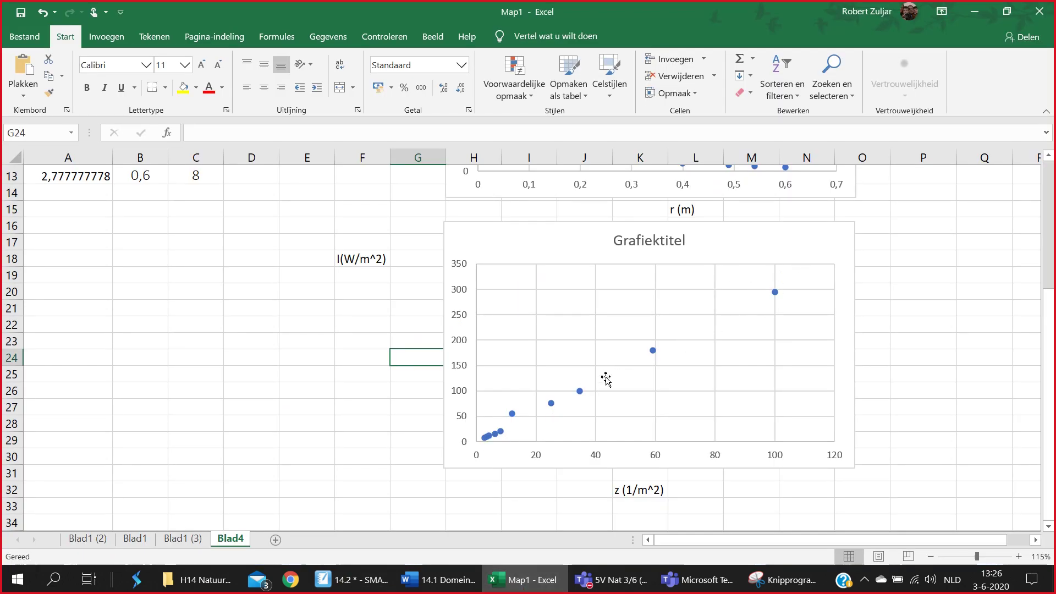
{"action": "scroll", "coordinate": [884, 347], "scroll_direction": "up", "scroll_amount": 4}
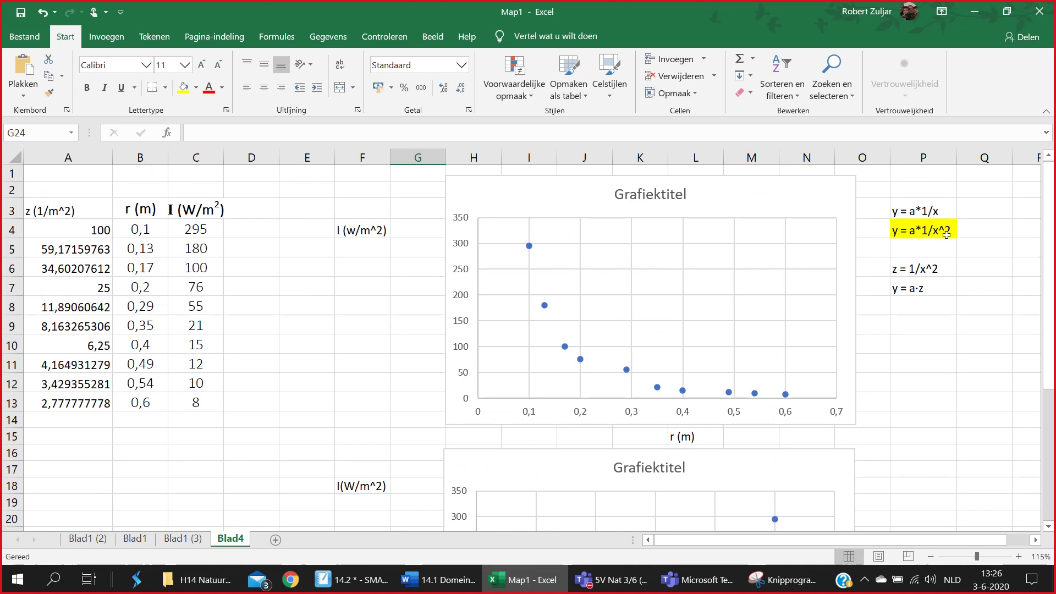
{"action": "left_click", "coordinate": [946, 233]}
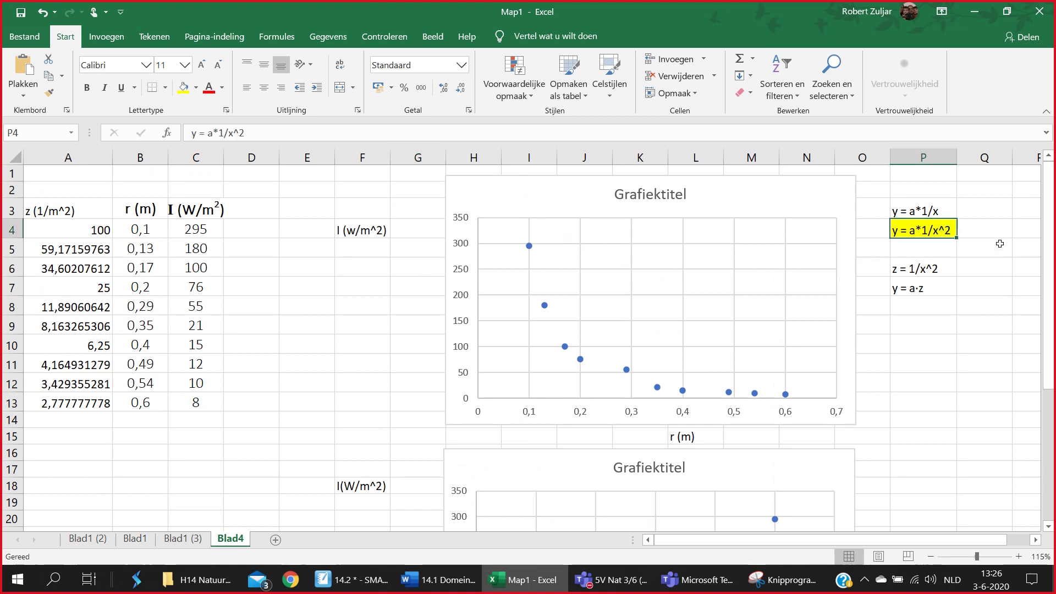
{"action": "left_click", "coordinate": [941, 269]}
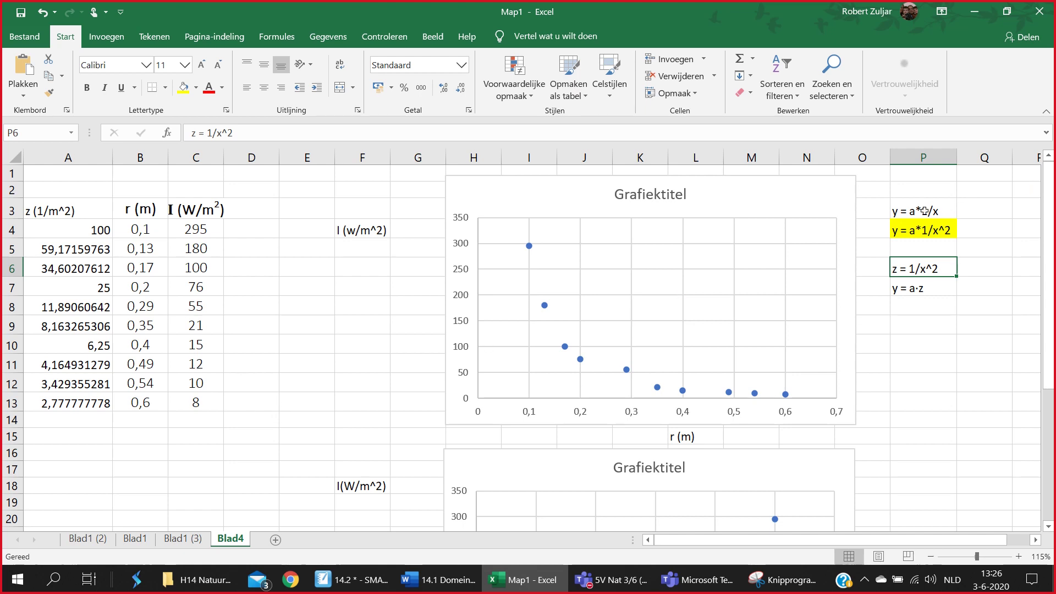
{"action": "left_click", "coordinate": [925, 211]}
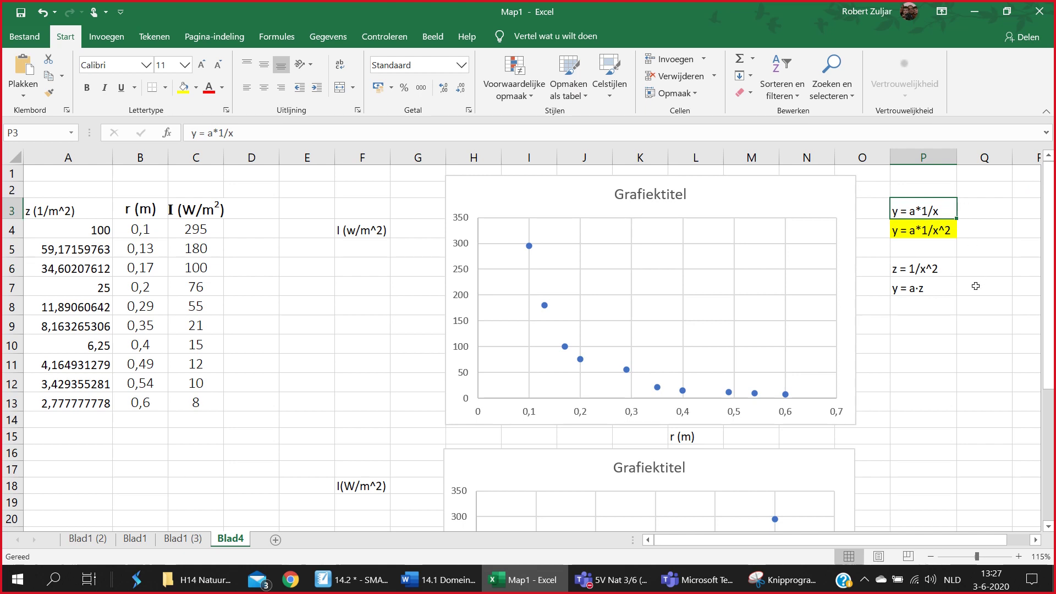
{"action": "double_click", "coordinate": [928, 269]}
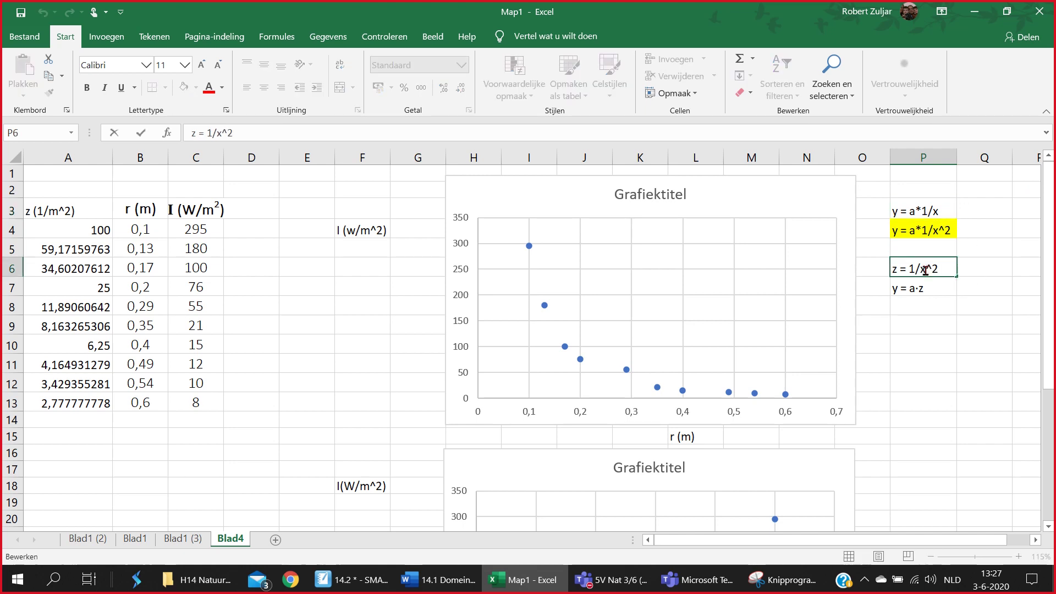
{"action": "left_click_drag", "start_coordinate": [926, 269], "coordinate": [941, 269]}
{"action": "key", "text": "BackSpace"}
{"action": "left_click", "coordinate": [956, 334]}
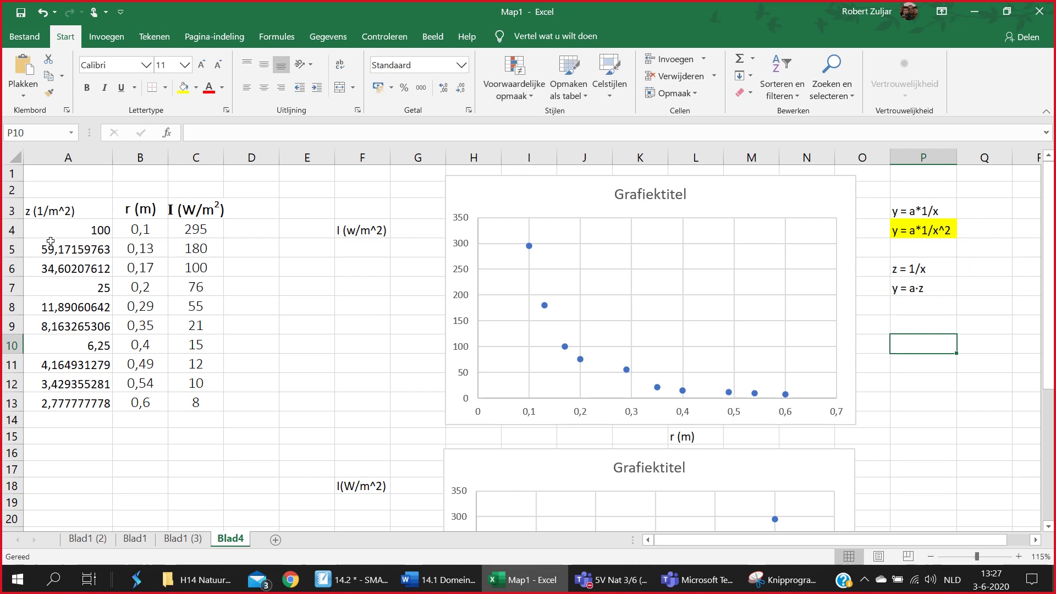
- Change the column heading in cell A3 to "z (1/m)"
{"action": "double_click", "coordinate": [64, 216]}
{"action": "key", "text": "Right"}
{"action": "key", "text": "BackSpace"}
{"action": "key", "text": "BackSpace"}
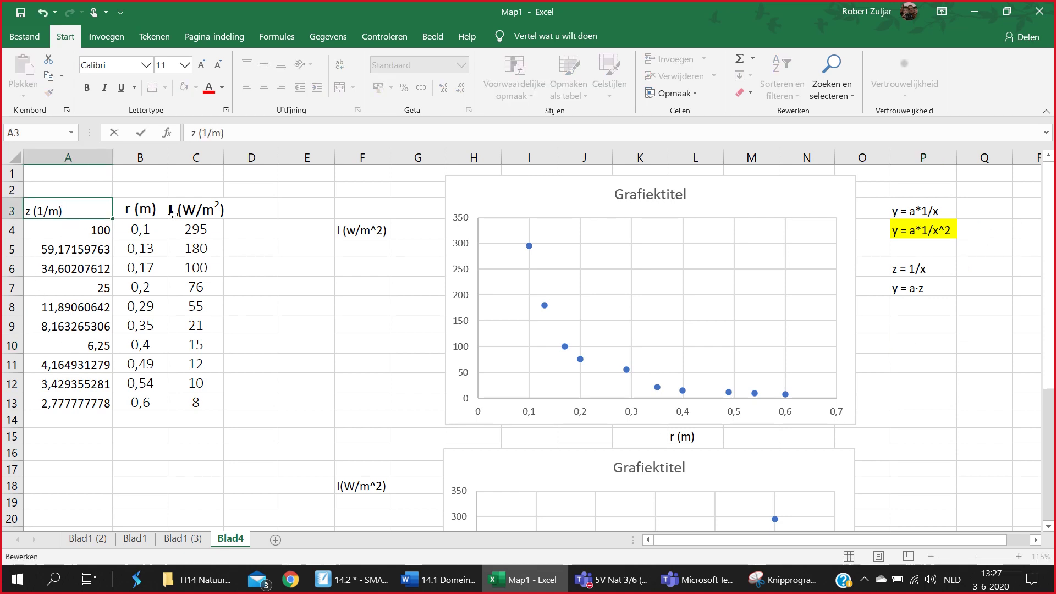
- Change the formula in cell A4 to =1/B4 and fill it down through A13
{"action": "left_click", "coordinate": [105, 234]}
{"action": "left_click", "coordinate": [247, 133]}
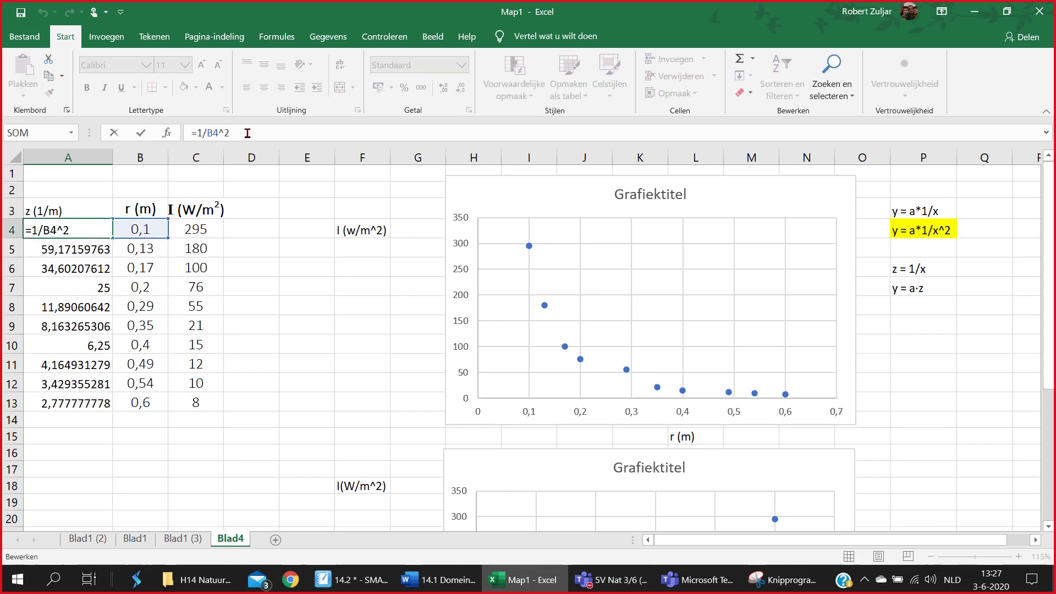
{"action": "key", "text": "BackSpace"}
{"action": "key", "text": "BackSpace"}
{"action": "key", "text": "Return"}
{"action": "left_click", "coordinate": [107, 236]}
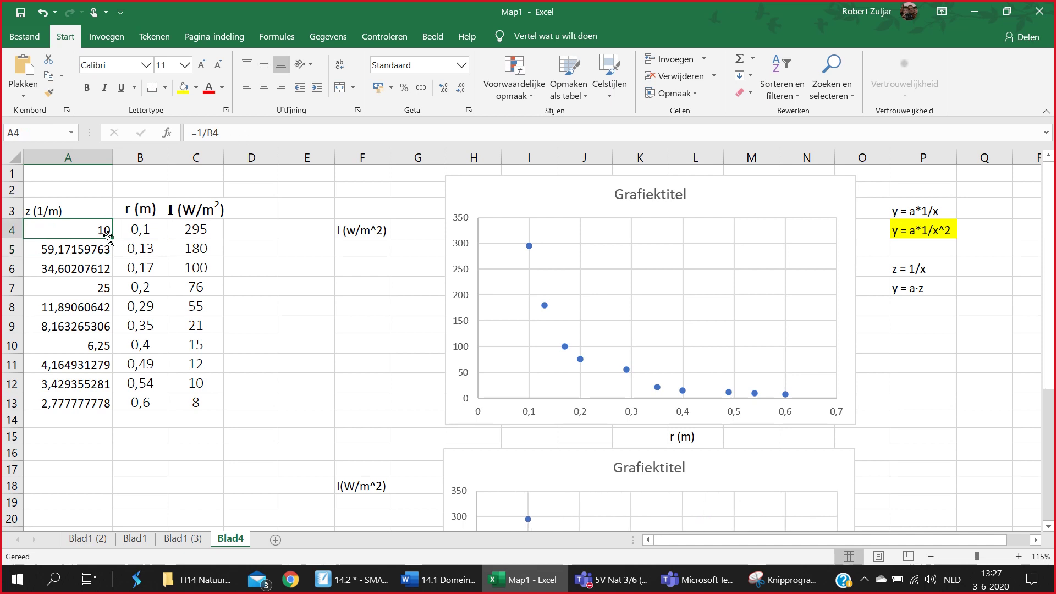
{"action": "left_click_drag", "start_coordinate": [110, 238], "coordinate": [100, 411]}
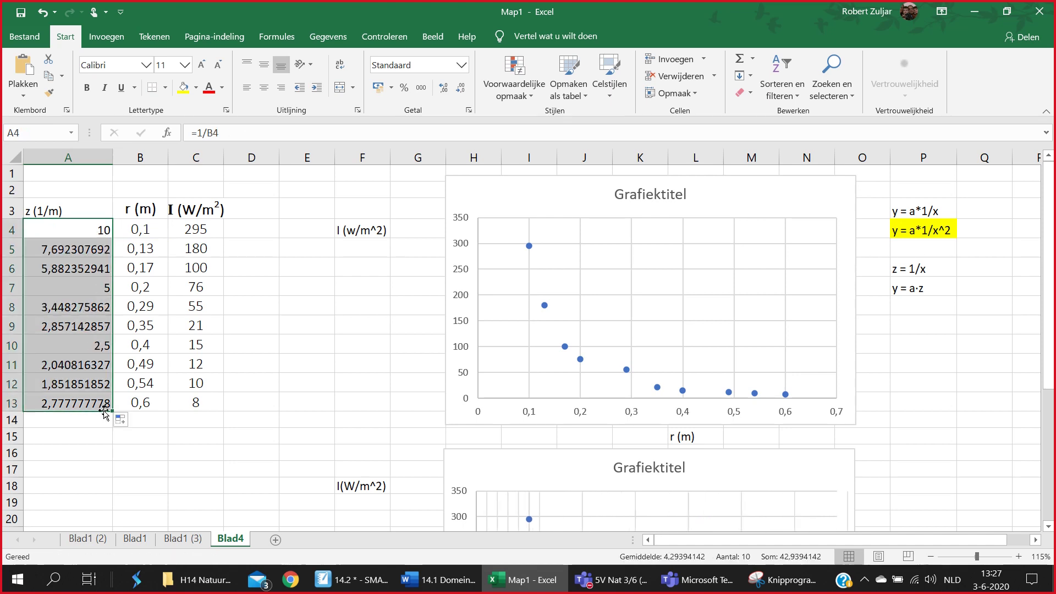
- Examine the shape of the recalculated I against z chart and compare it with the relation "y = a*1/x" in cell P3
{"action": "scroll", "coordinate": [274, 397], "scroll_direction": "down", "scroll_amount": 4}
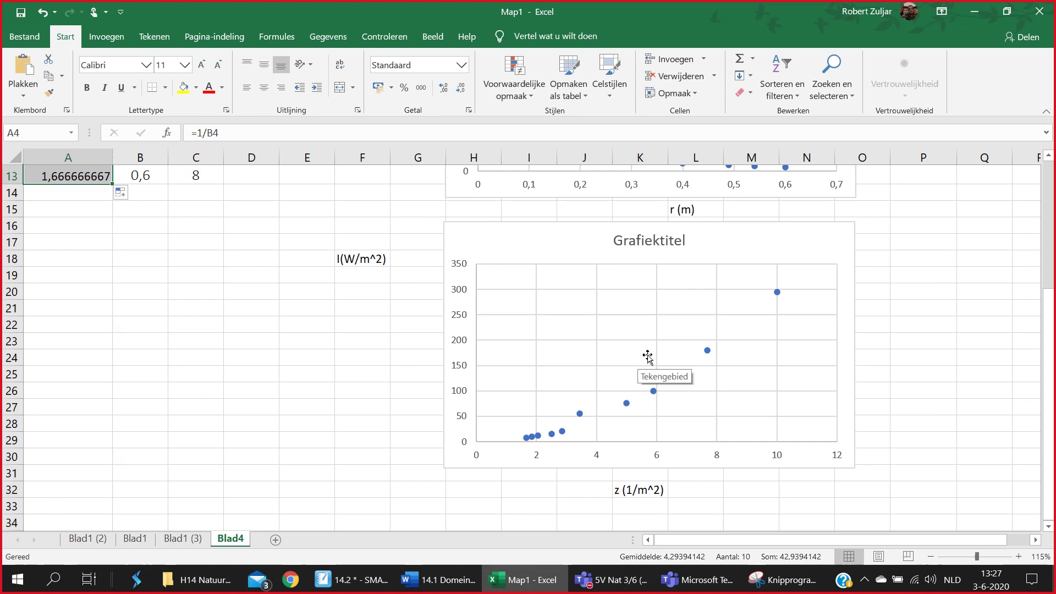
{"action": "scroll", "coordinate": [640, 357], "scroll_direction": "up", "scroll_amount": 4}
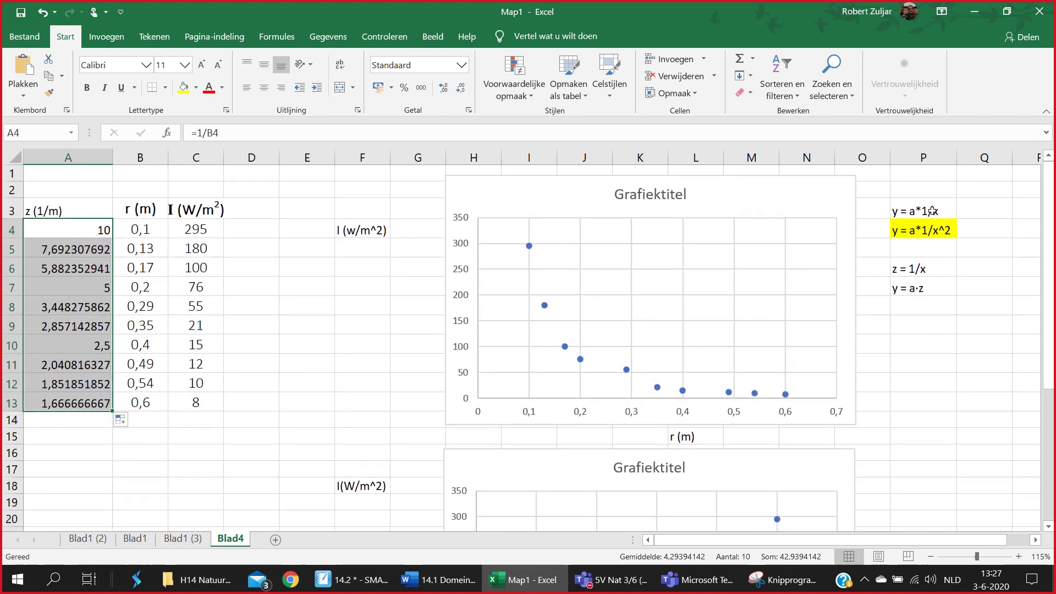
{"action": "left_click", "coordinate": [932, 211]}
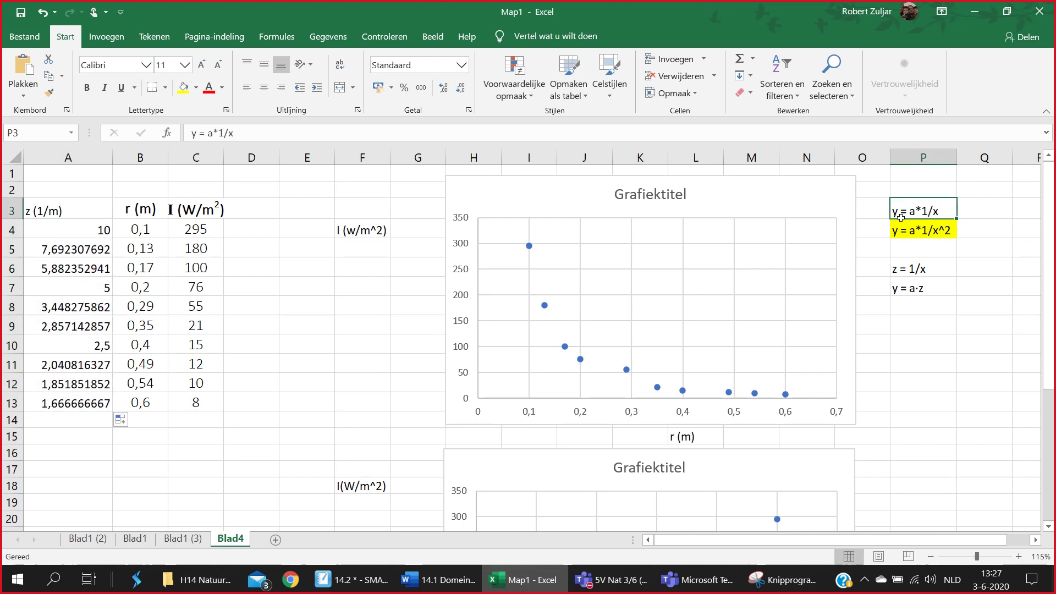